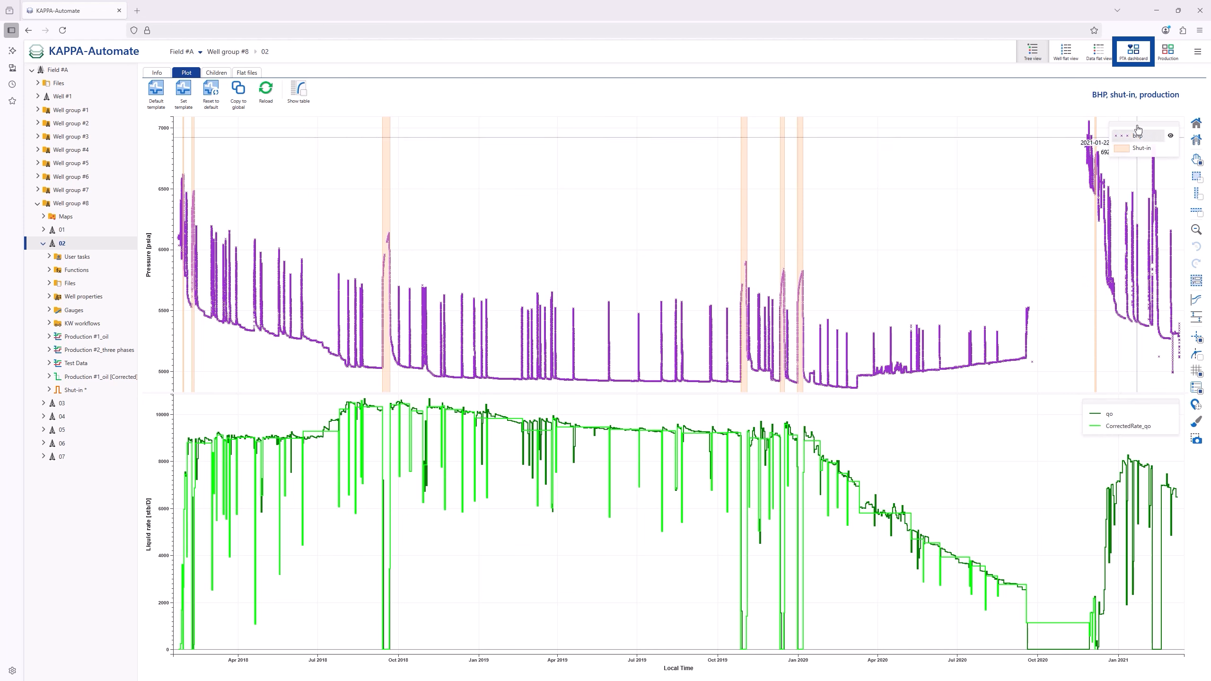
Open the PTA dashboard for well 02 and look through the list of selectable wells
click(1136, 58)
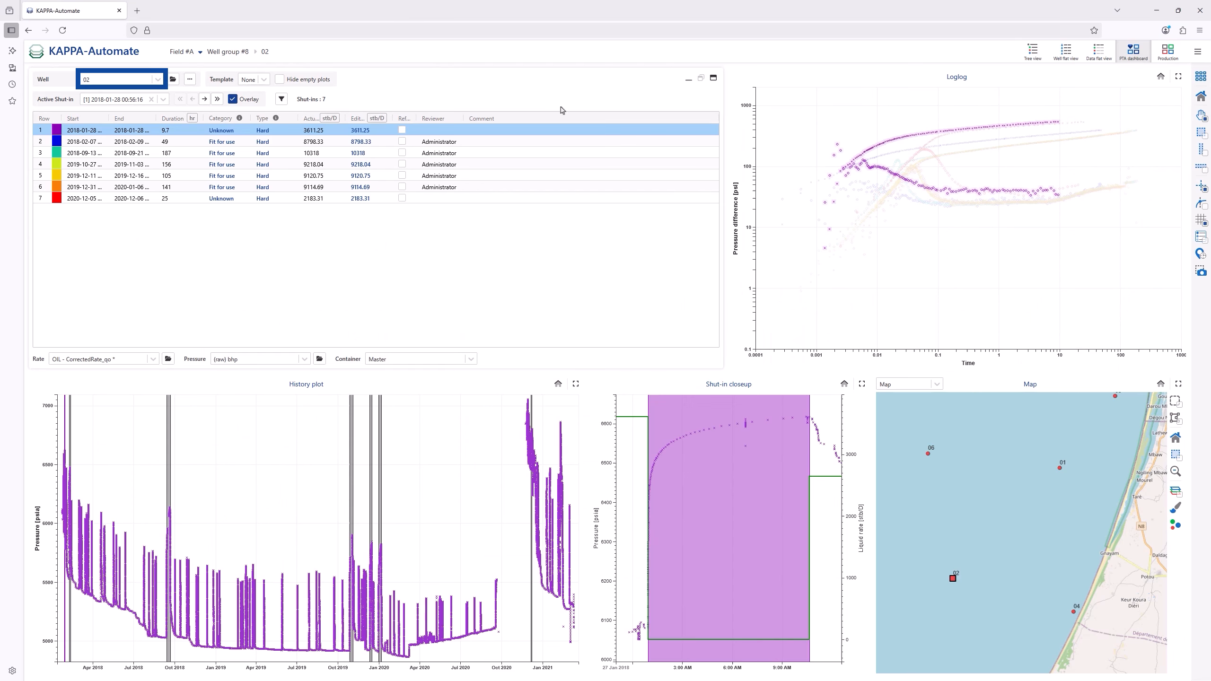
click(157, 80)
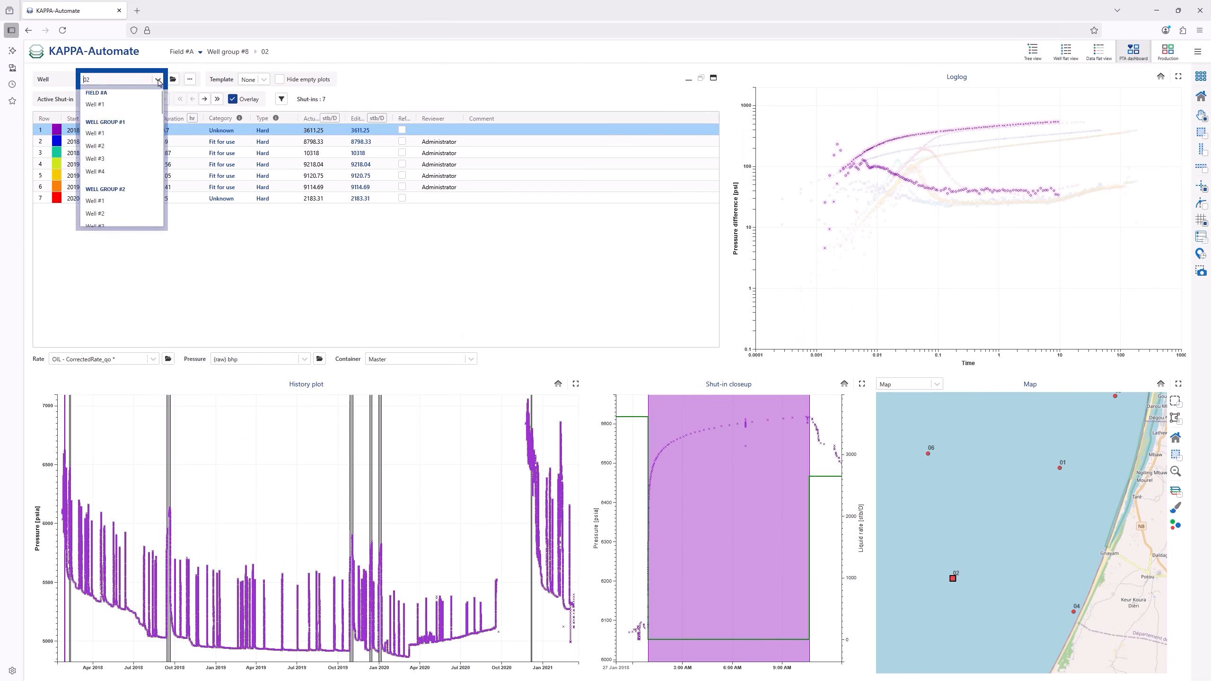
scroll(150, 159, down, 6)
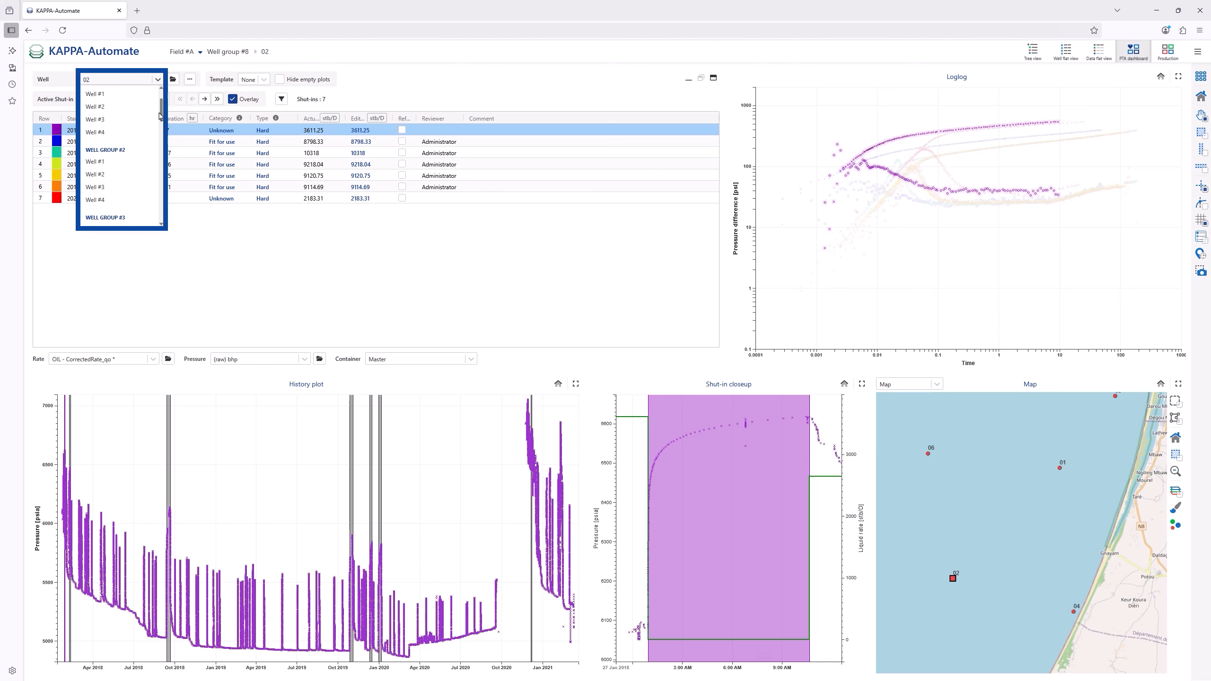
scroll(151, 159, down, 3)
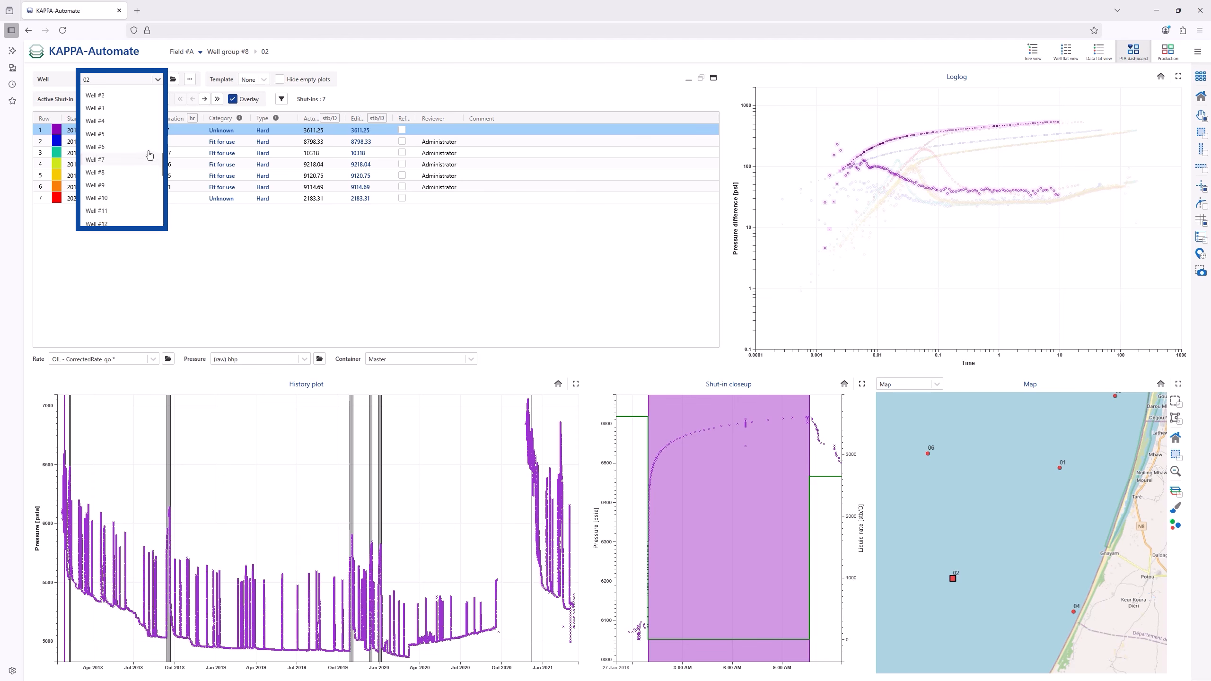
click(157, 80)
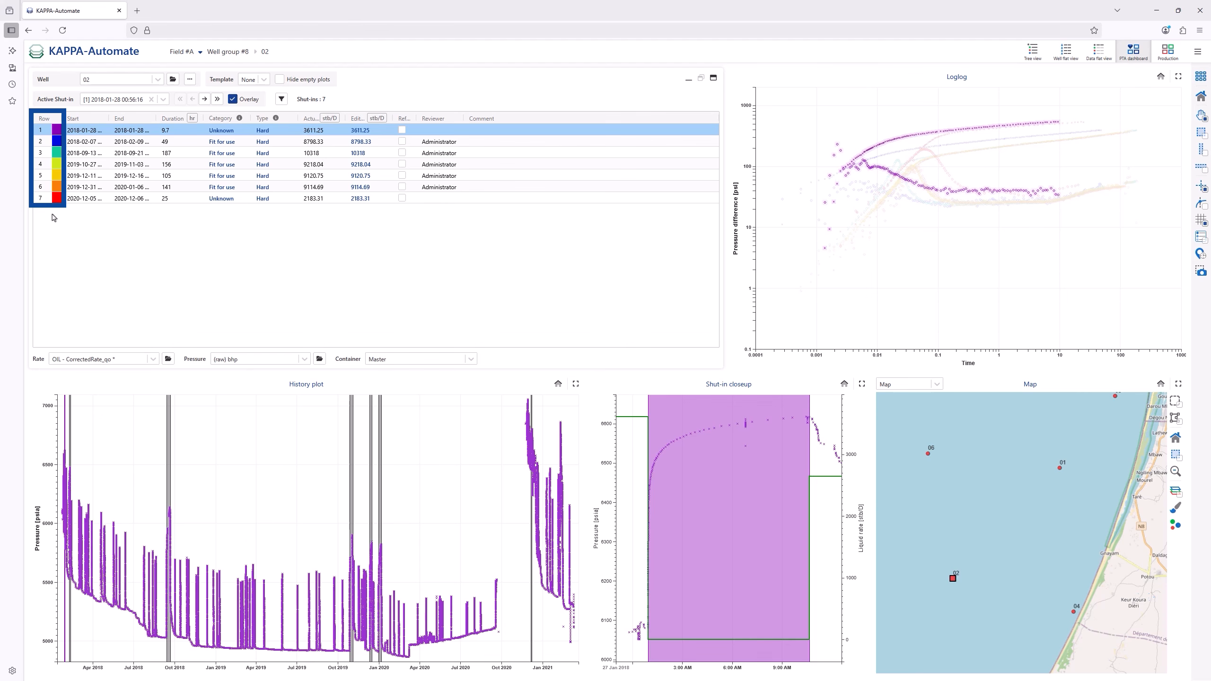
Widen the date and rate columns of the shut-in table and reset the map view to show all wells
drag(109, 118, 197, 118)
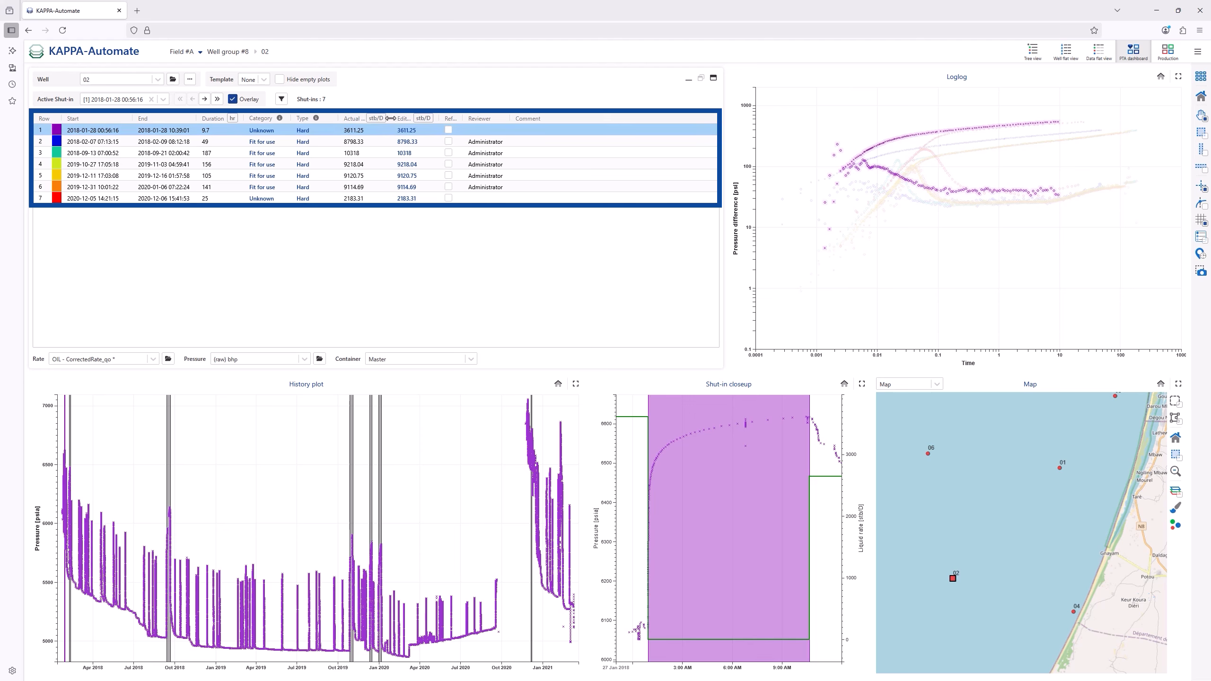
drag(383, 118, 475, 119)
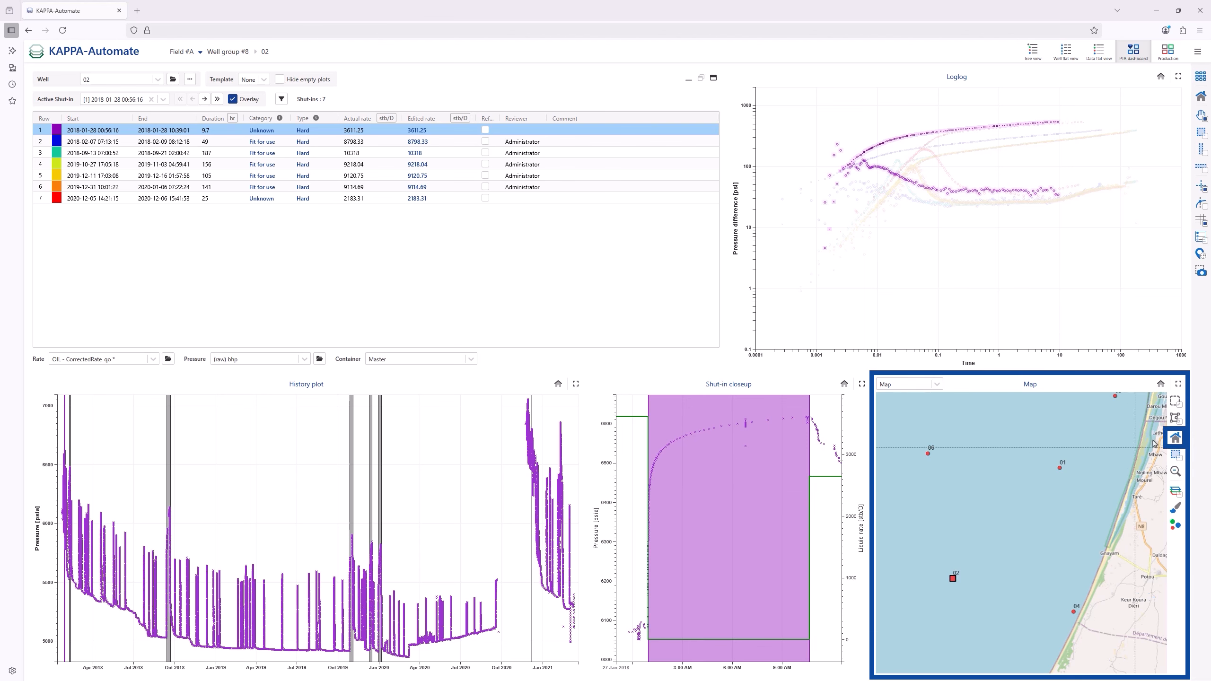
click(1176, 439)
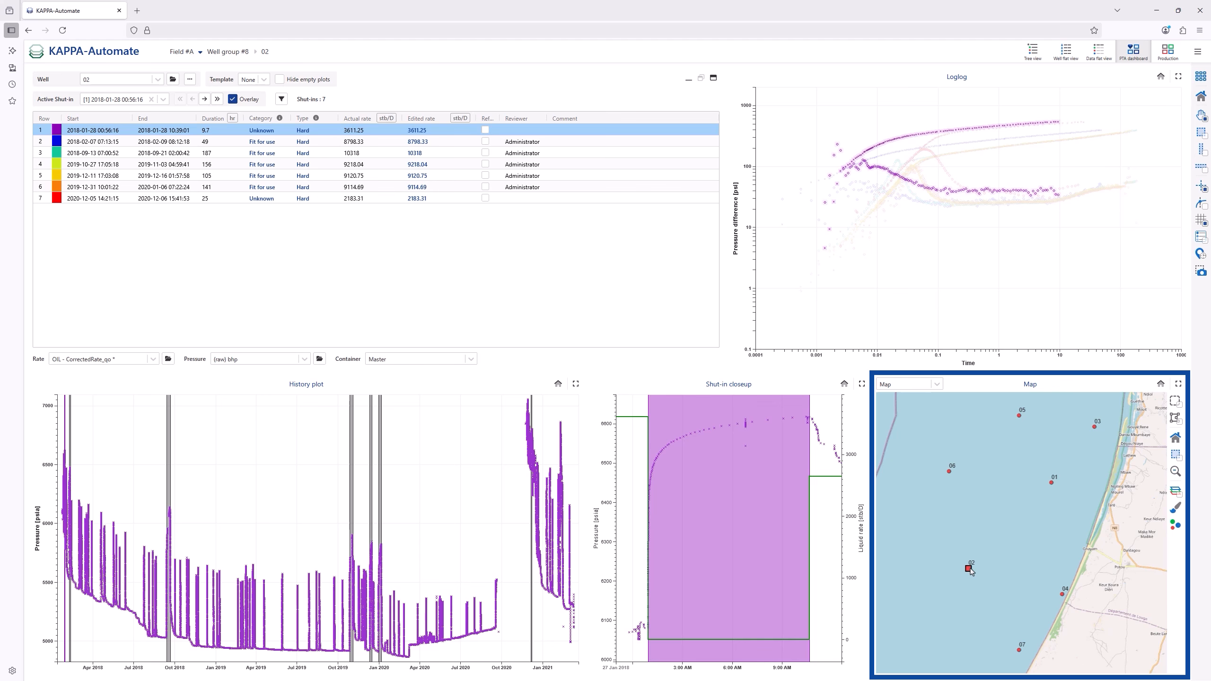
Review shut-ins 2, 4, 6, 1 and 3 one after another in the loglog, history and closeup plots
click(45, 142)
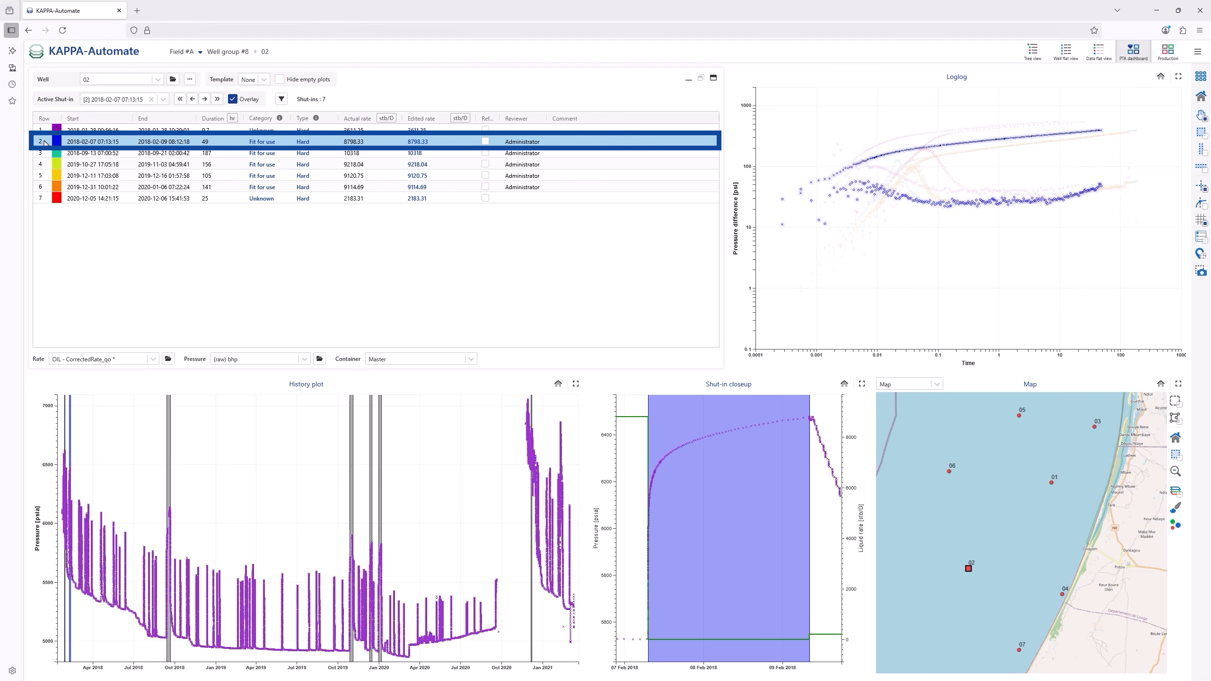
click(204, 99)
click(204, 99)
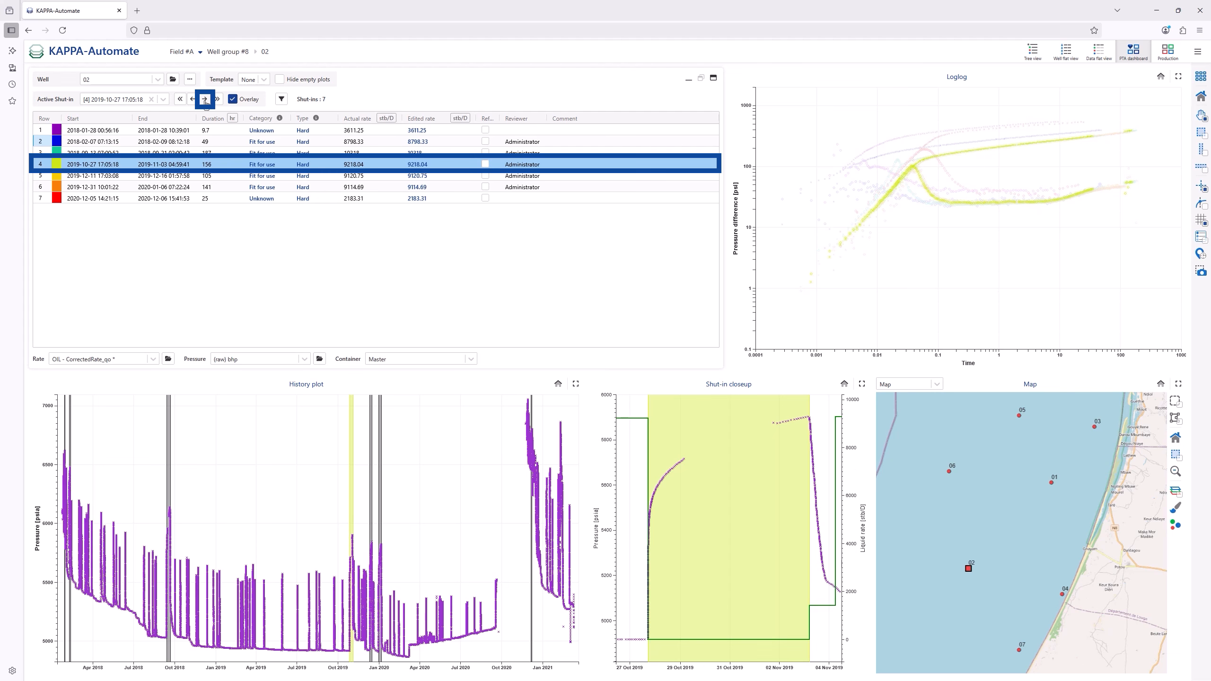
click(163, 99)
click(154, 175)
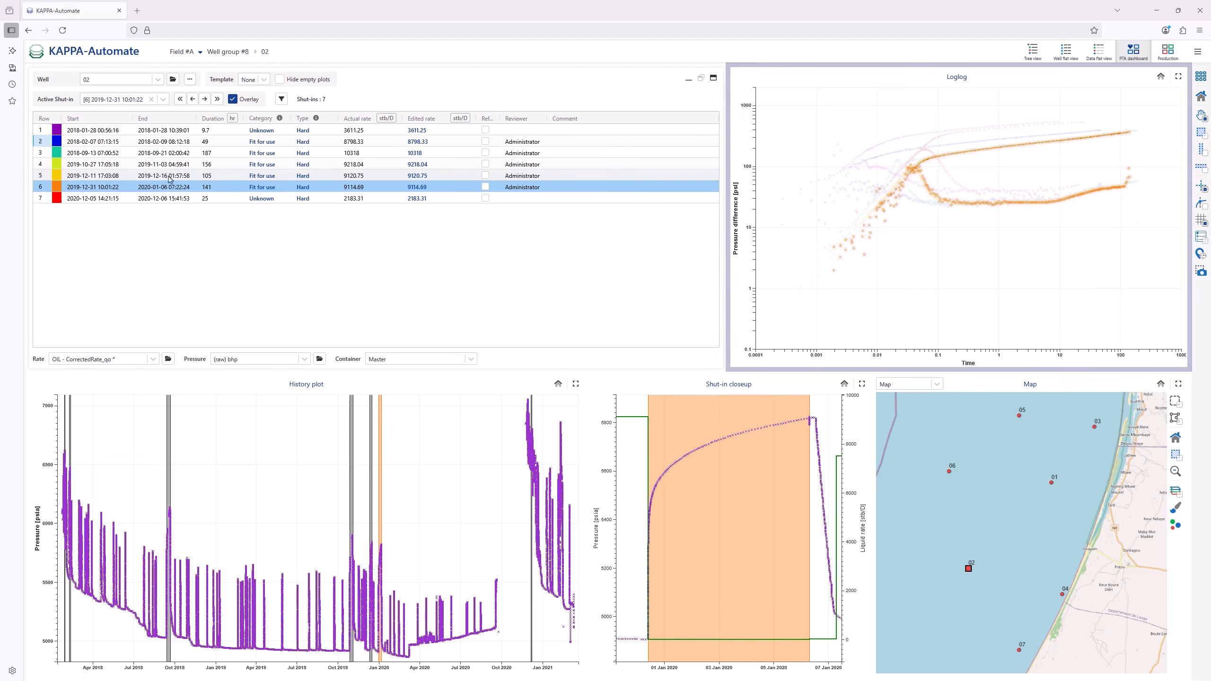
click(883, 147)
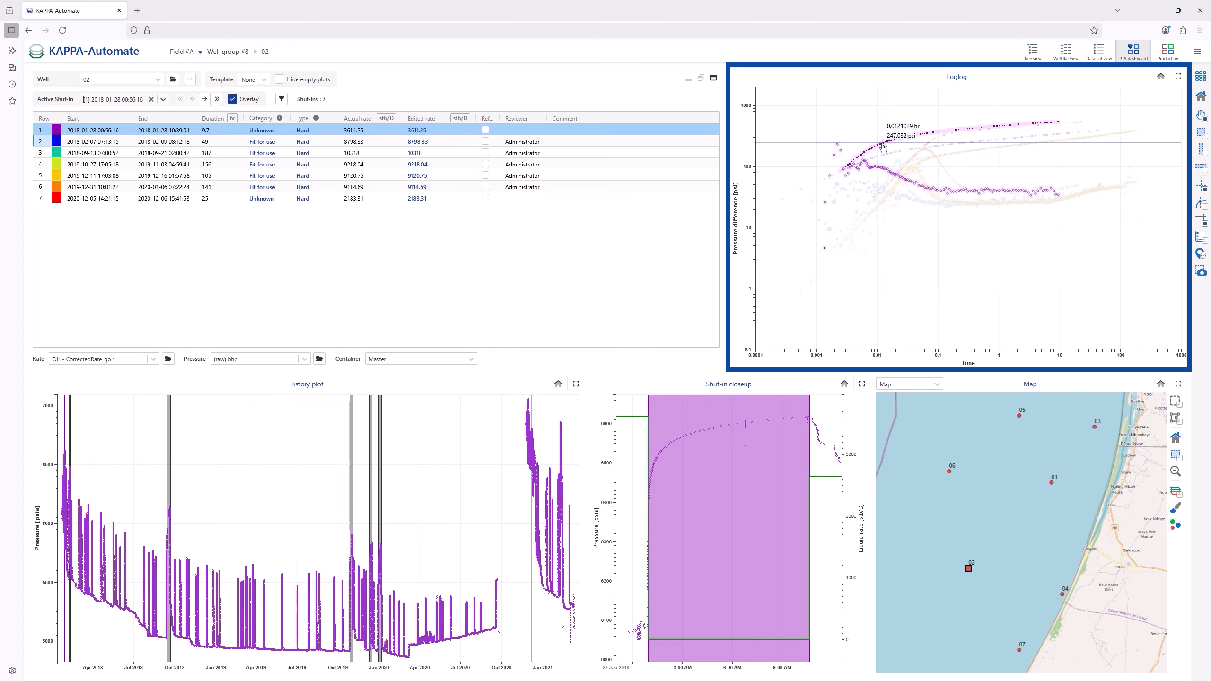
click(169, 453)
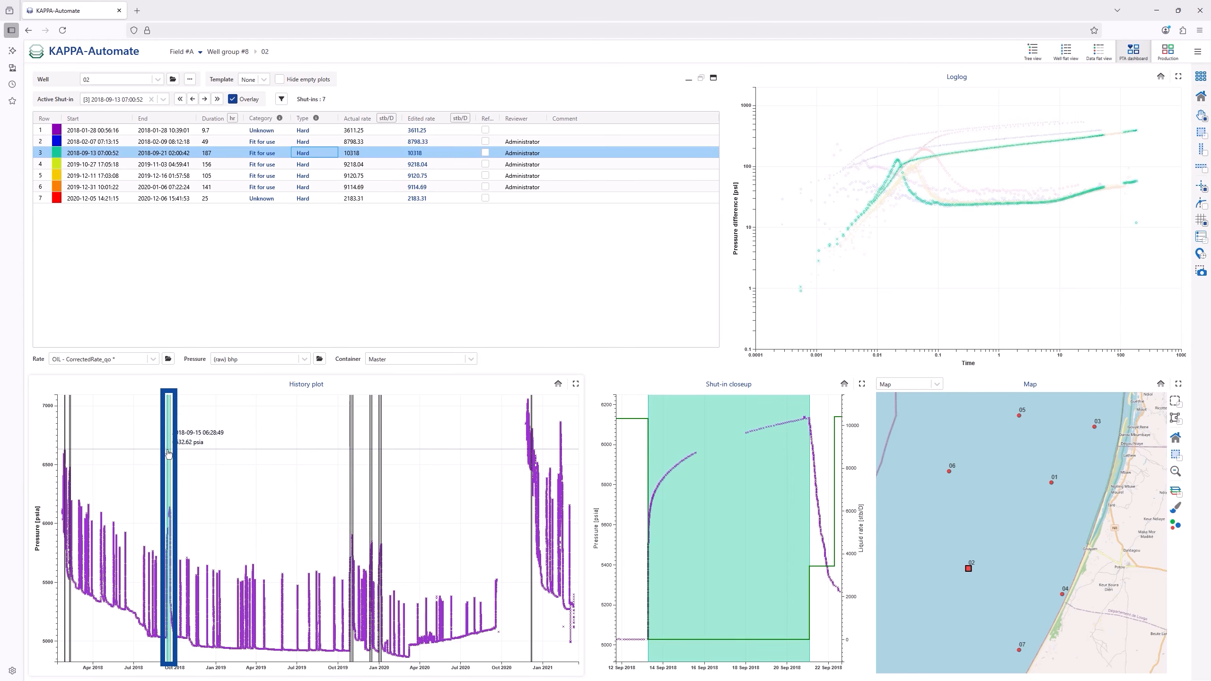
Examine the available Category and Type options for shut-in 1
click(287, 132)
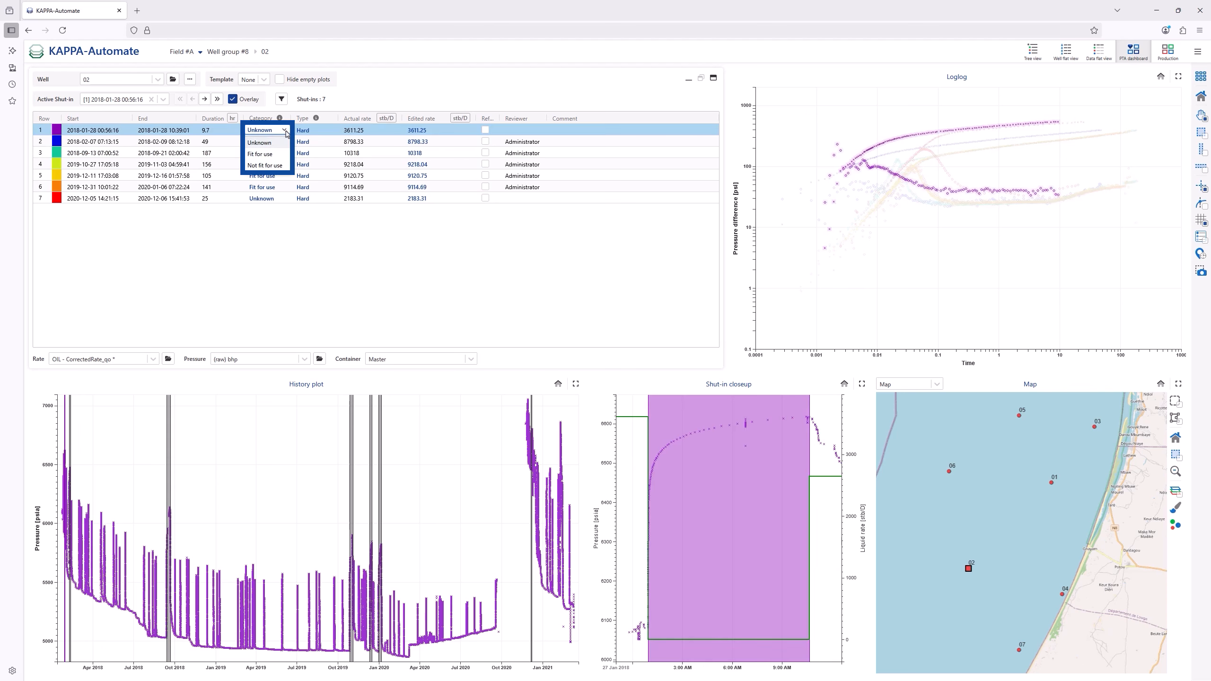
click(331, 131)
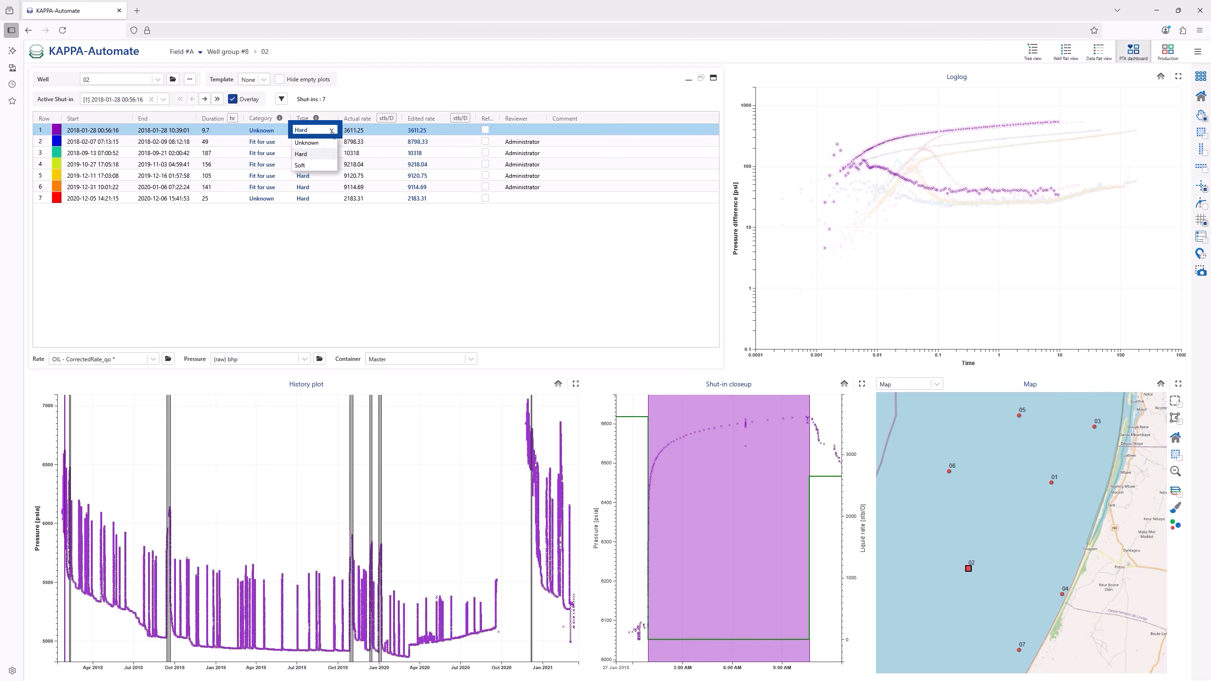
click(331, 131)
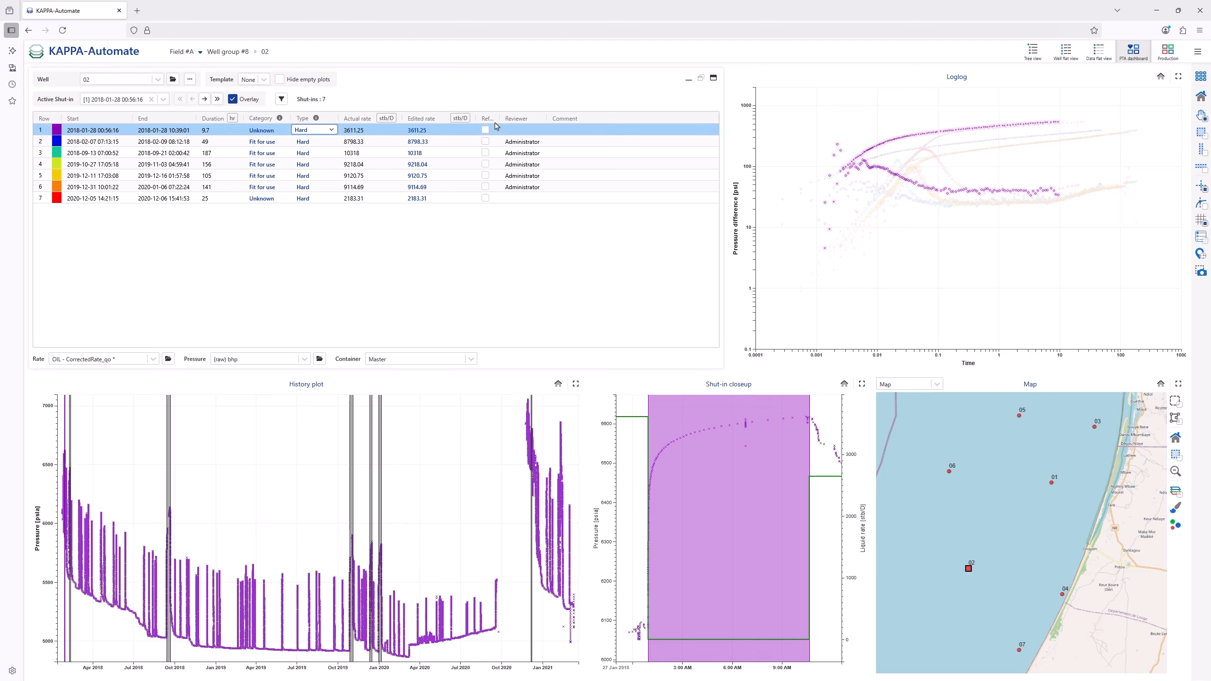
Widen the Reference column, mark shut-in 2 (2018-02-07) as the reference, and save the edit
drag(500, 118, 524, 117)
click(485, 142)
click(485, 141)
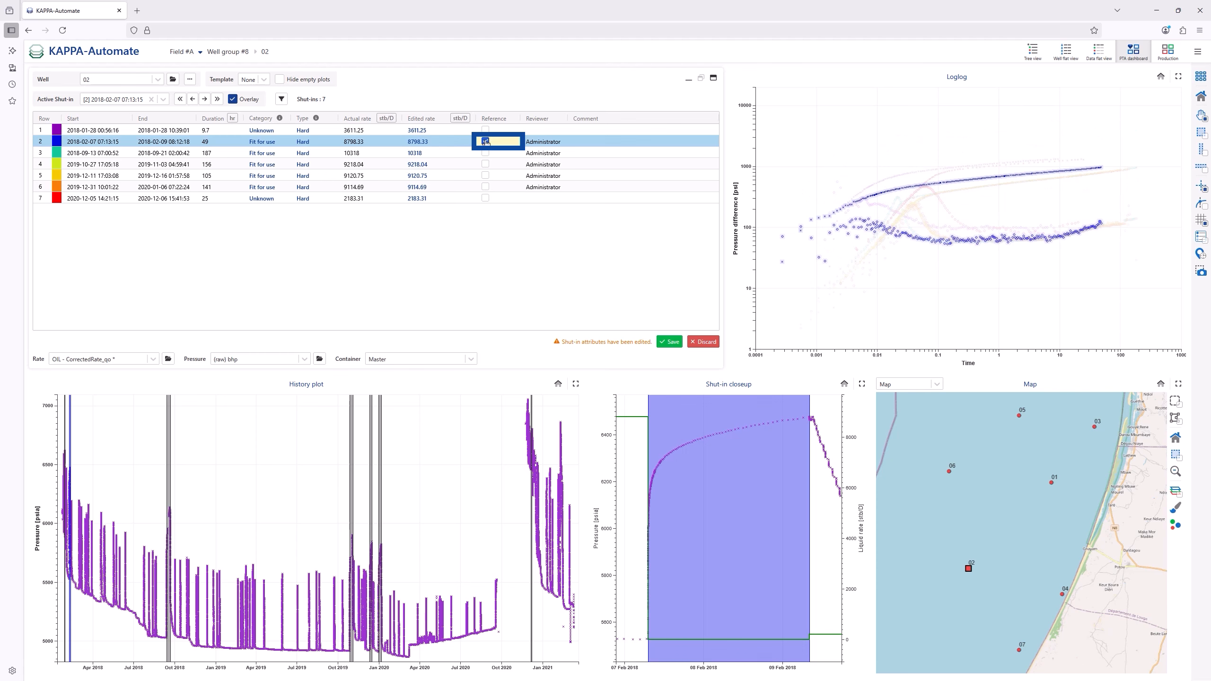
click(669, 342)
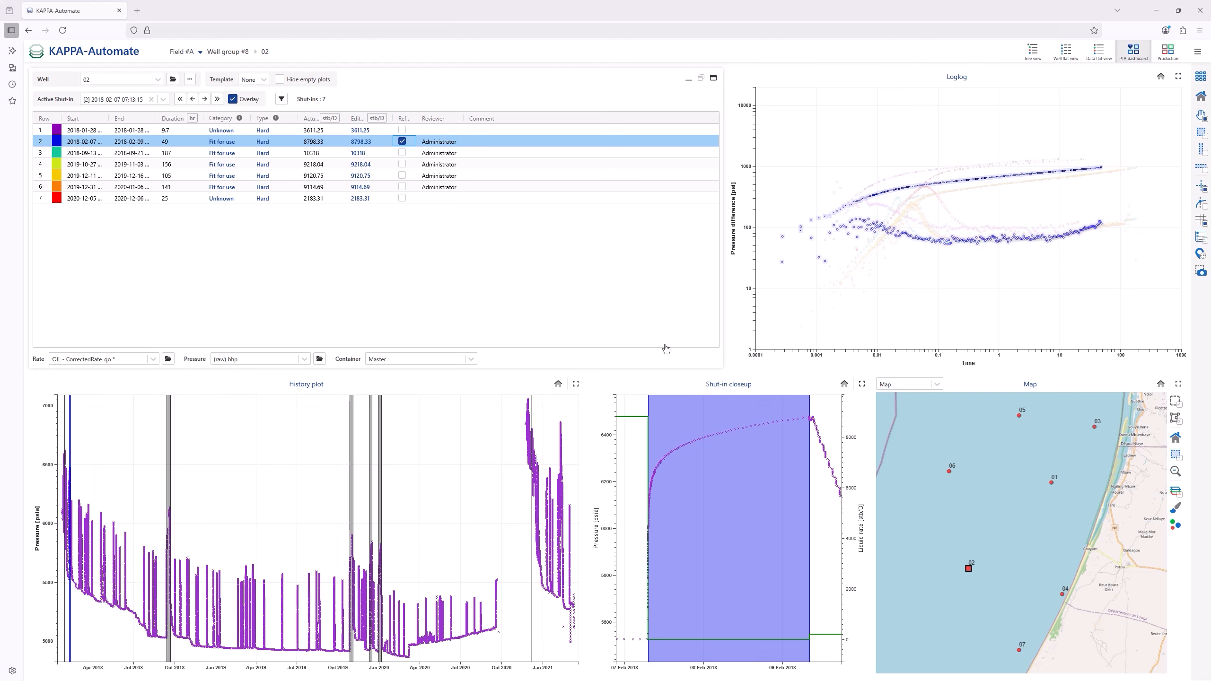
Filter the shut-ins to a date range starting 2018-01-31 and ending 2020-12-06
click(284, 102)
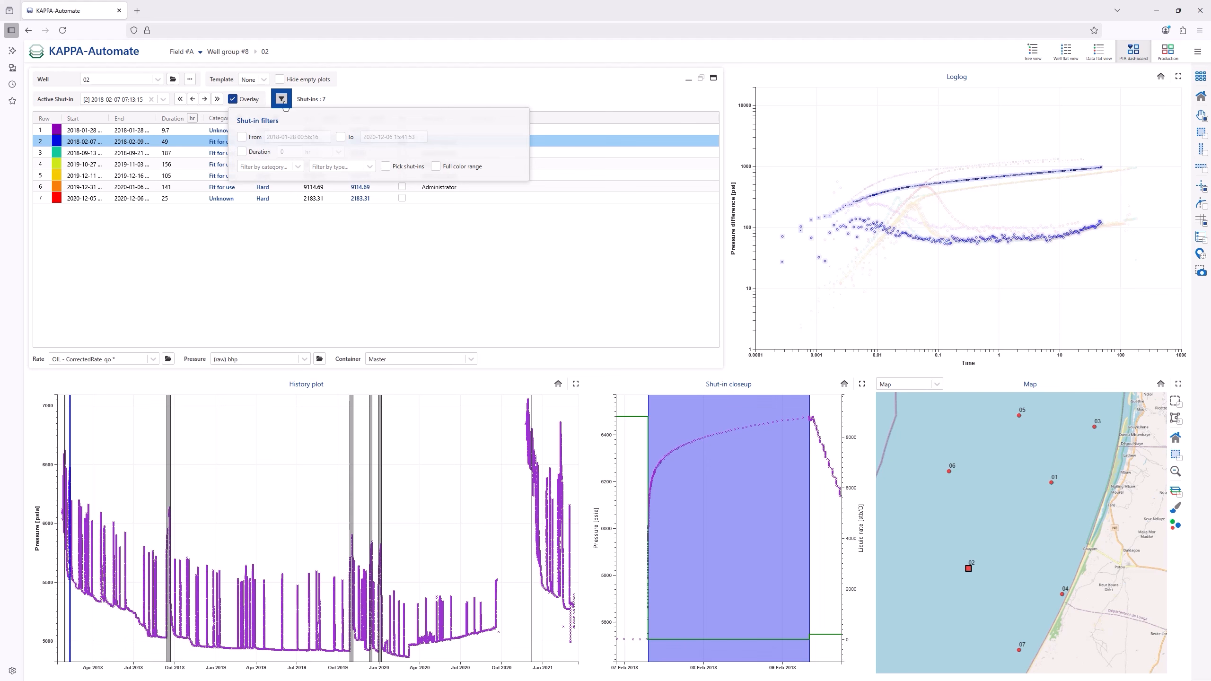
click(242, 137)
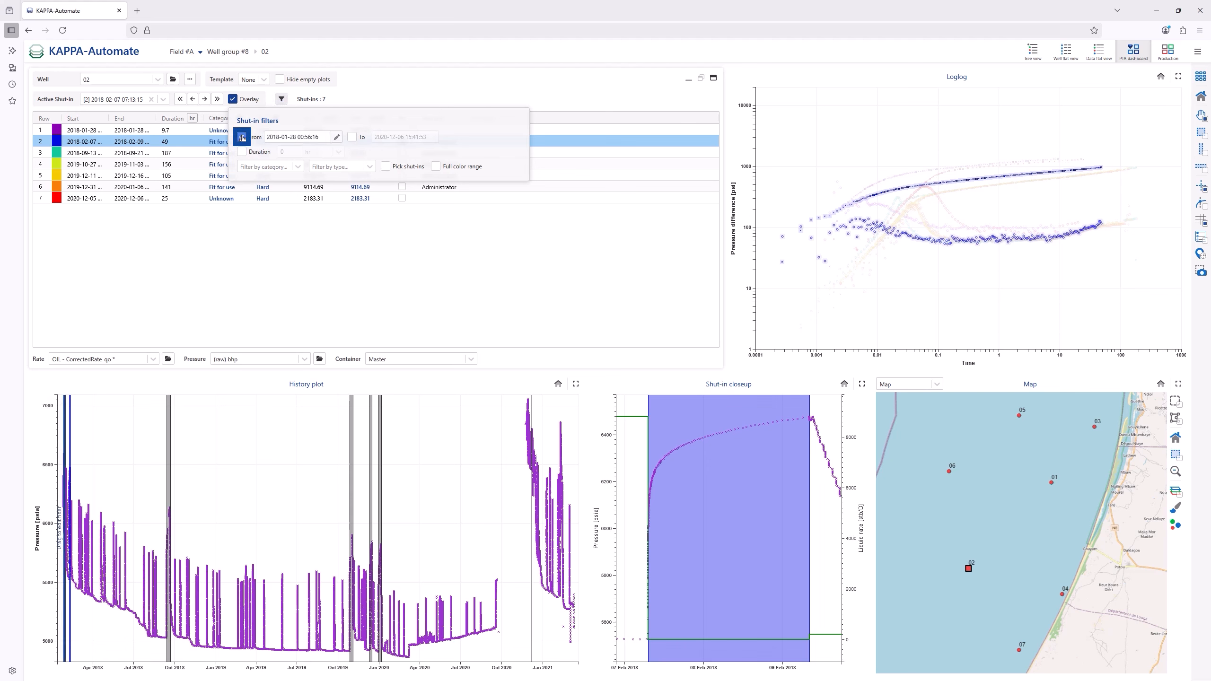
click(323, 138)
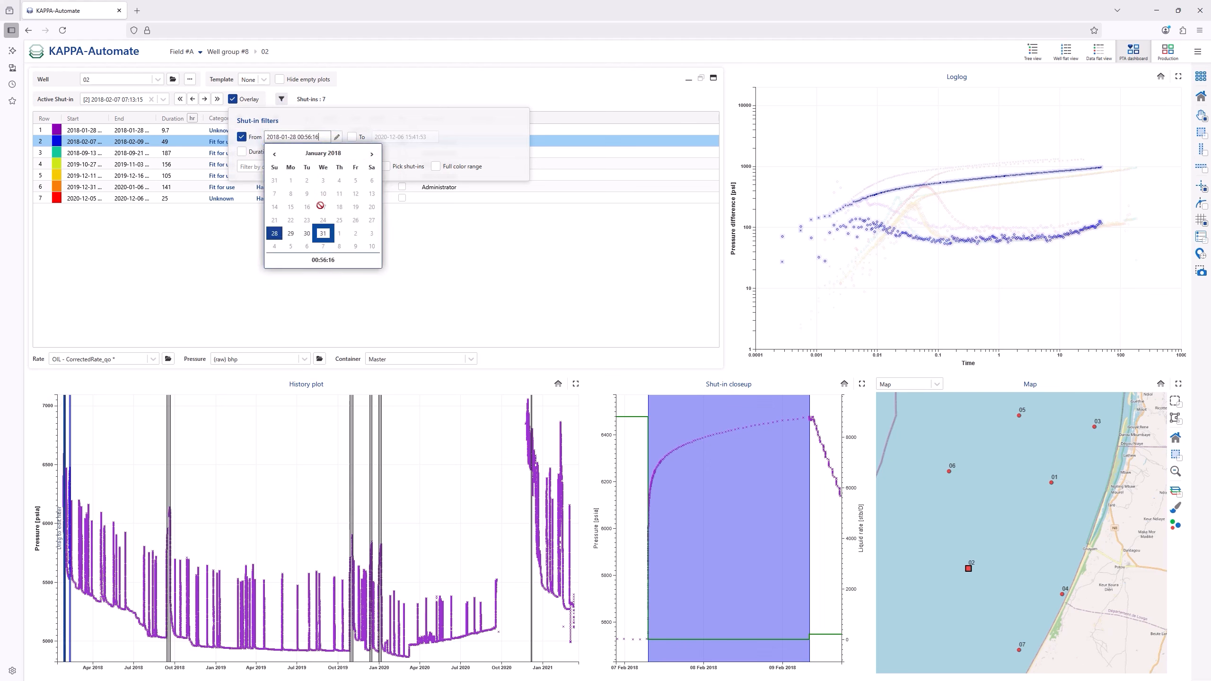
click(324, 233)
click(352, 138)
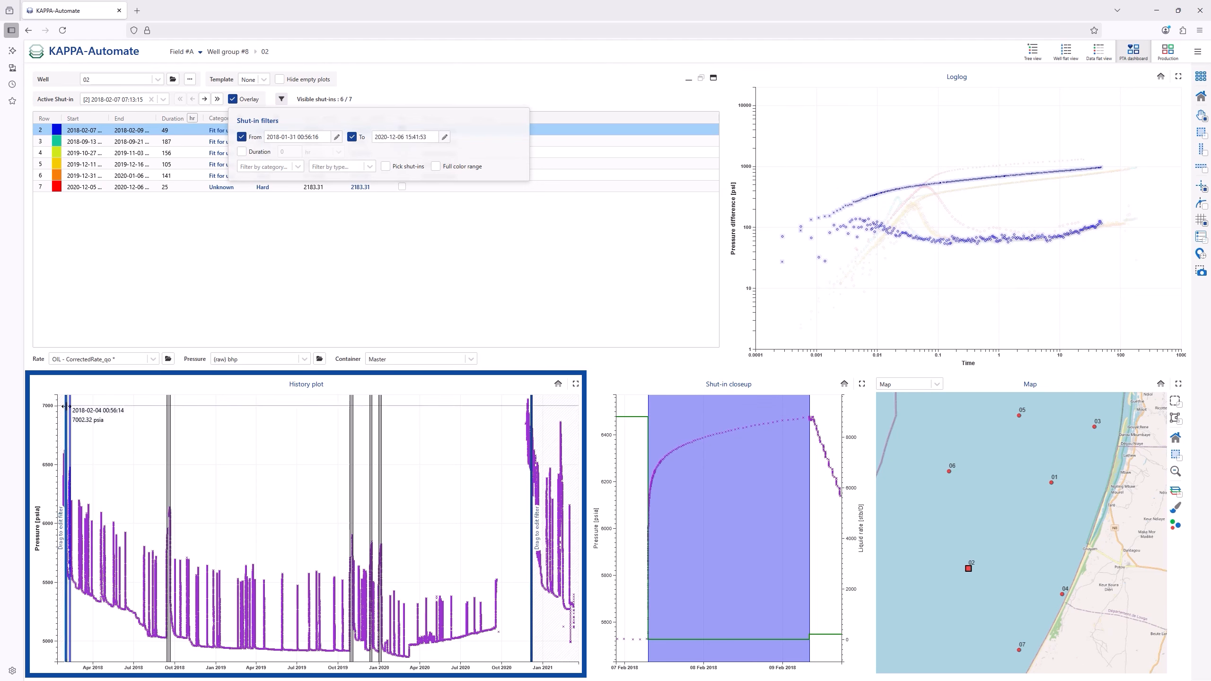
Move the date filter limits in the history plot to about 2018-03-13 and 2020-09-01, and disable both limits
drag(66, 412, 84, 412)
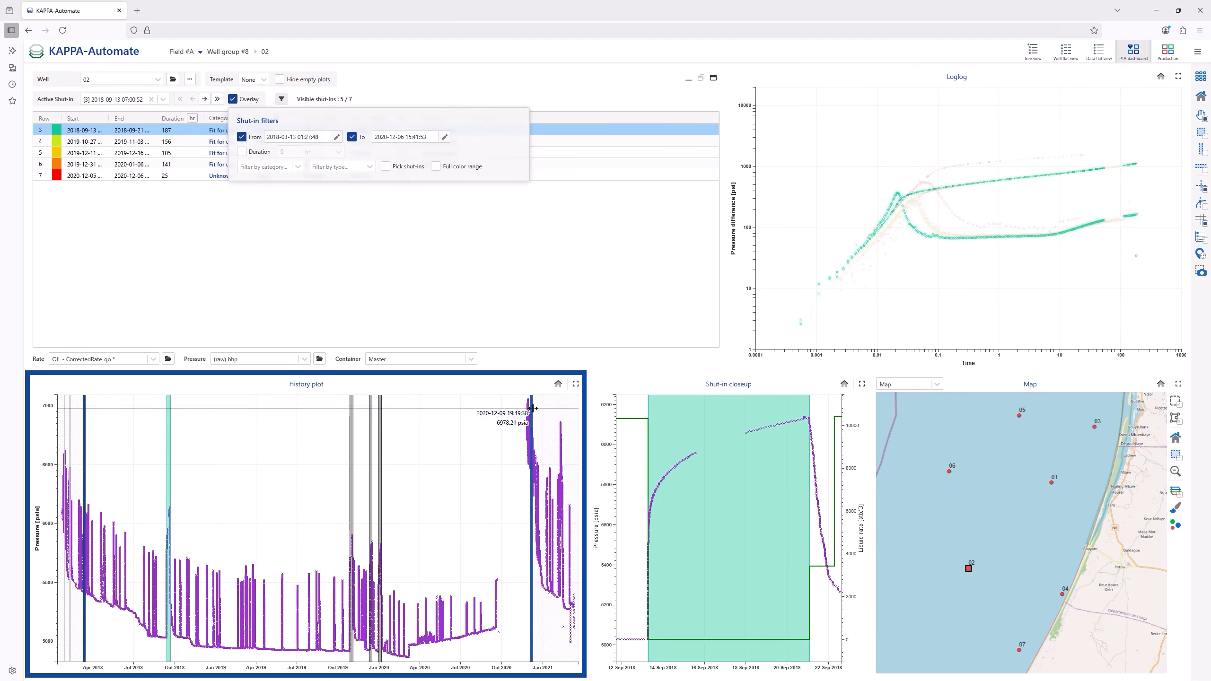
drag(531, 409, 487, 409)
click(352, 137)
click(242, 136)
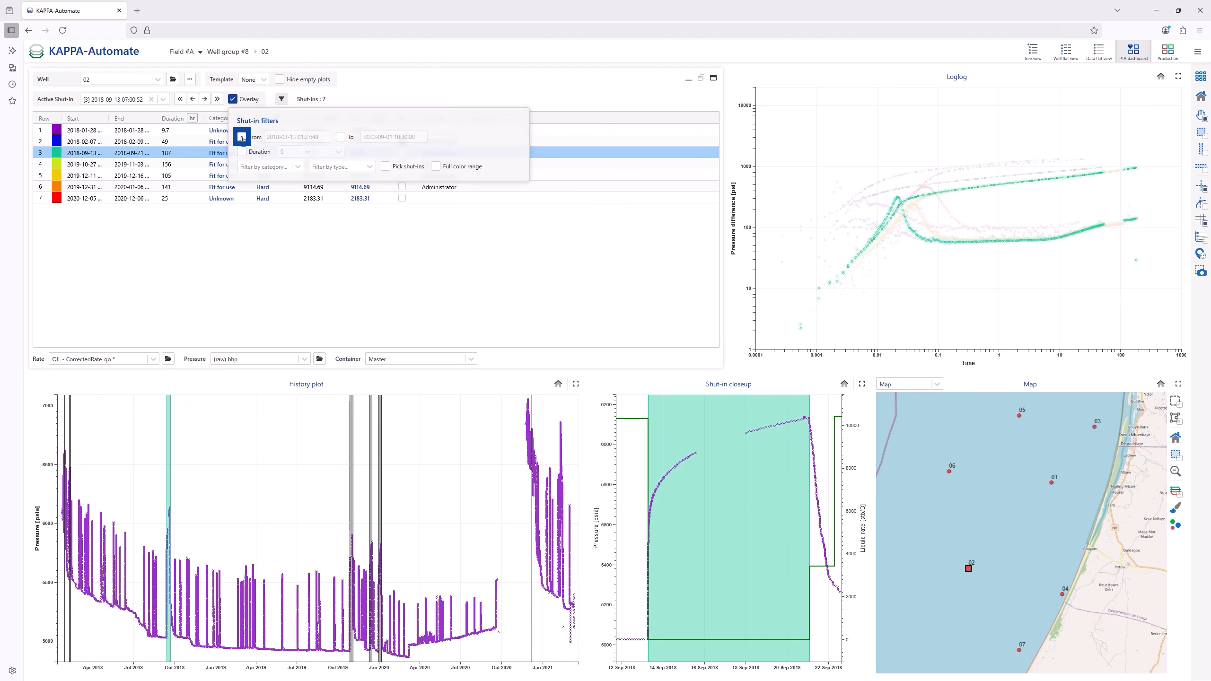
Try a shut-in duration filter of 100 hr and disable it again
click(242, 152)
text(100)
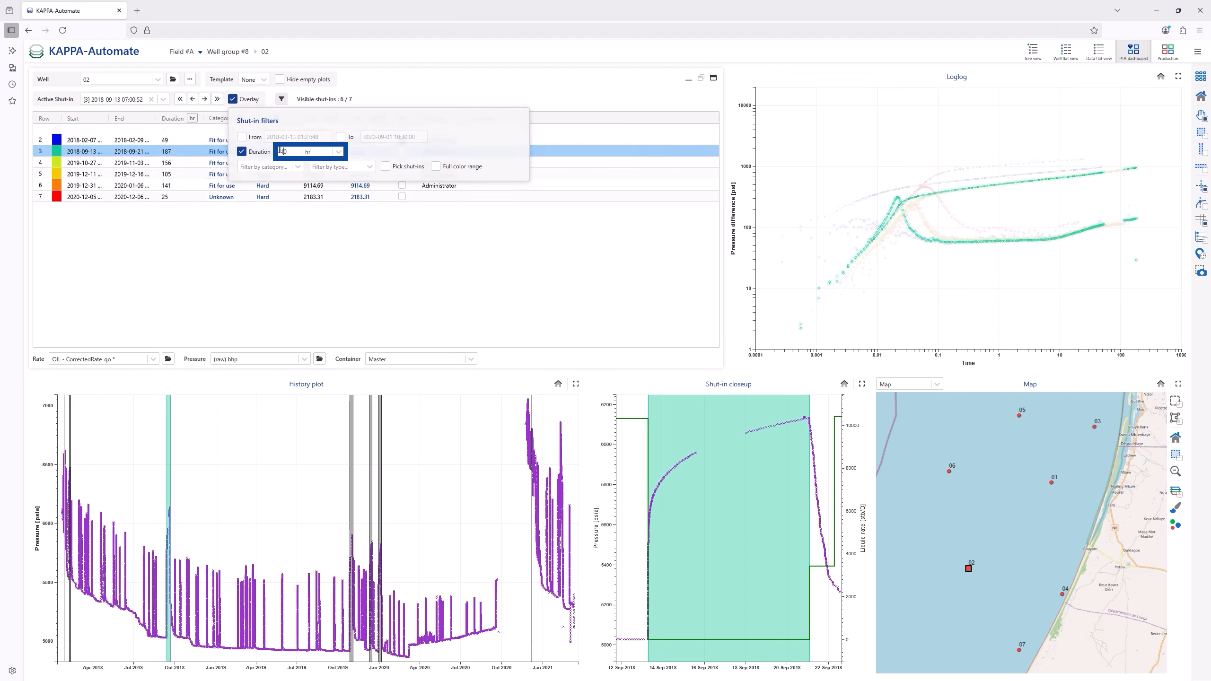
click(242, 152)
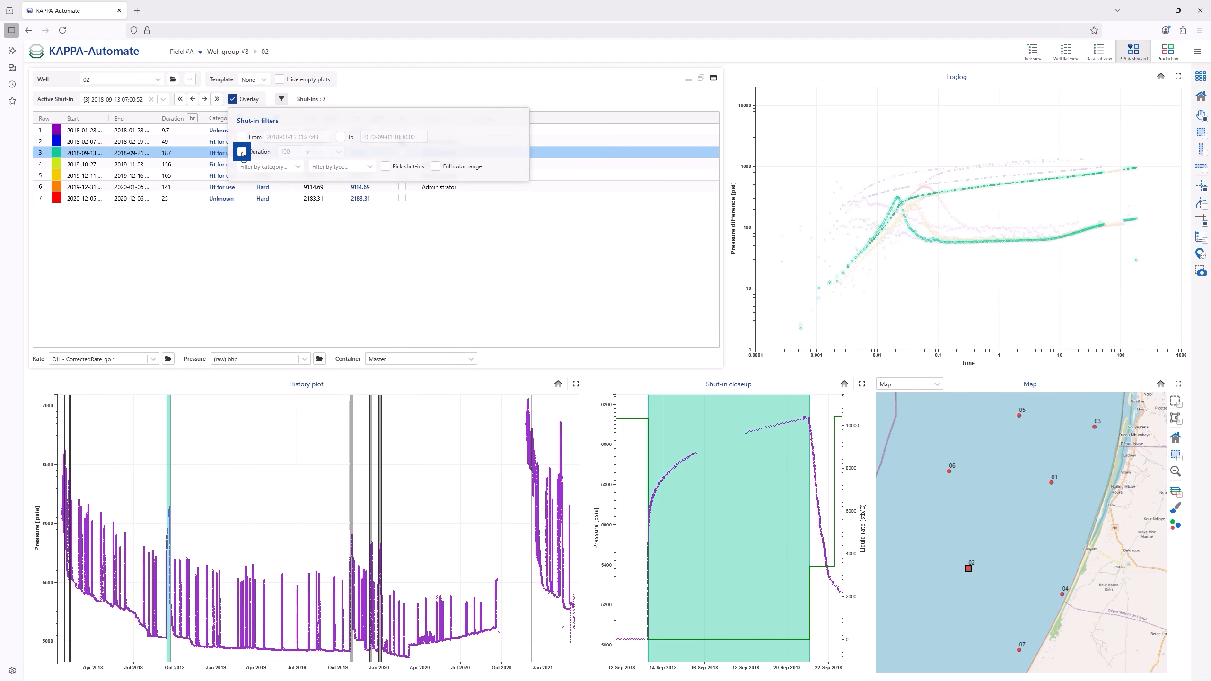
Filter the shut-ins to the Unknown category, enable manual picking of shut-ins, and exclude shut-in 7
click(297, 166)
click(295, 183)
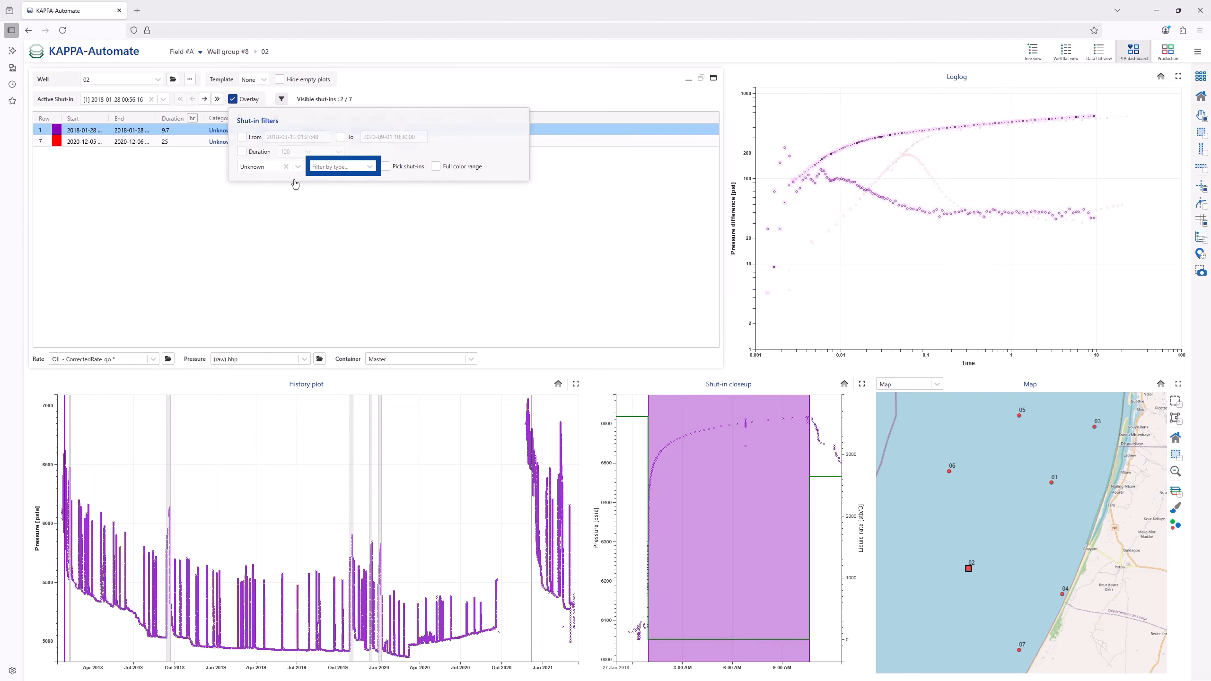
click(387, 169)
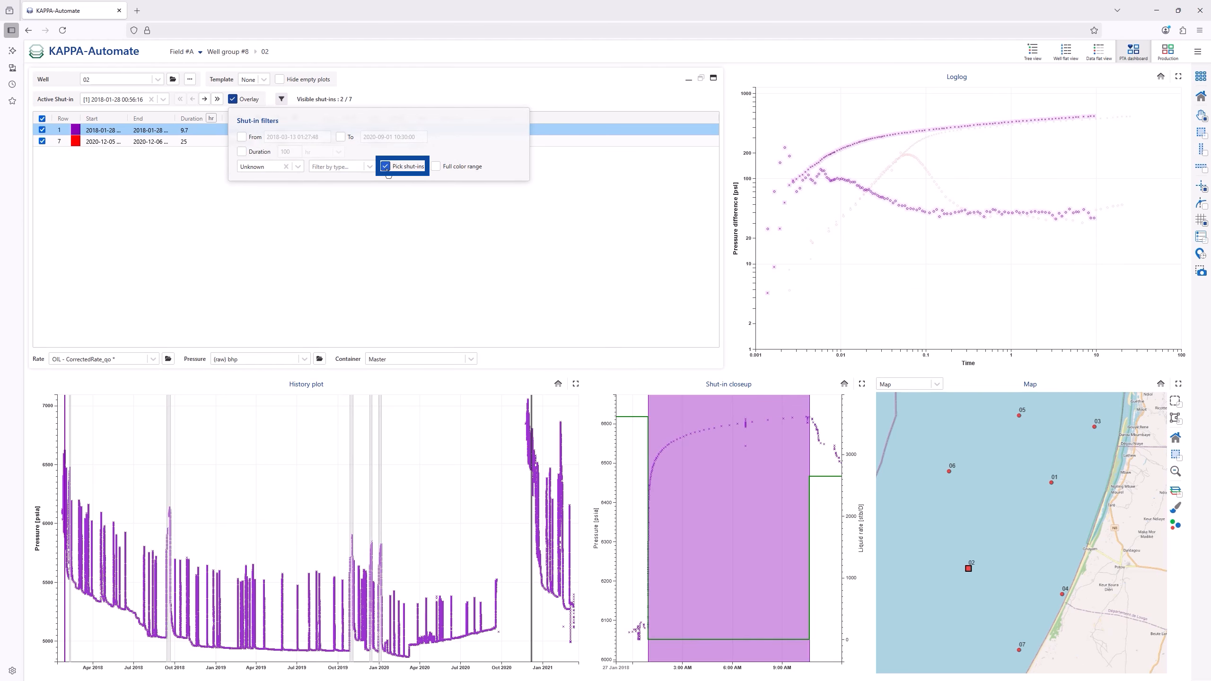
click(43, 141)
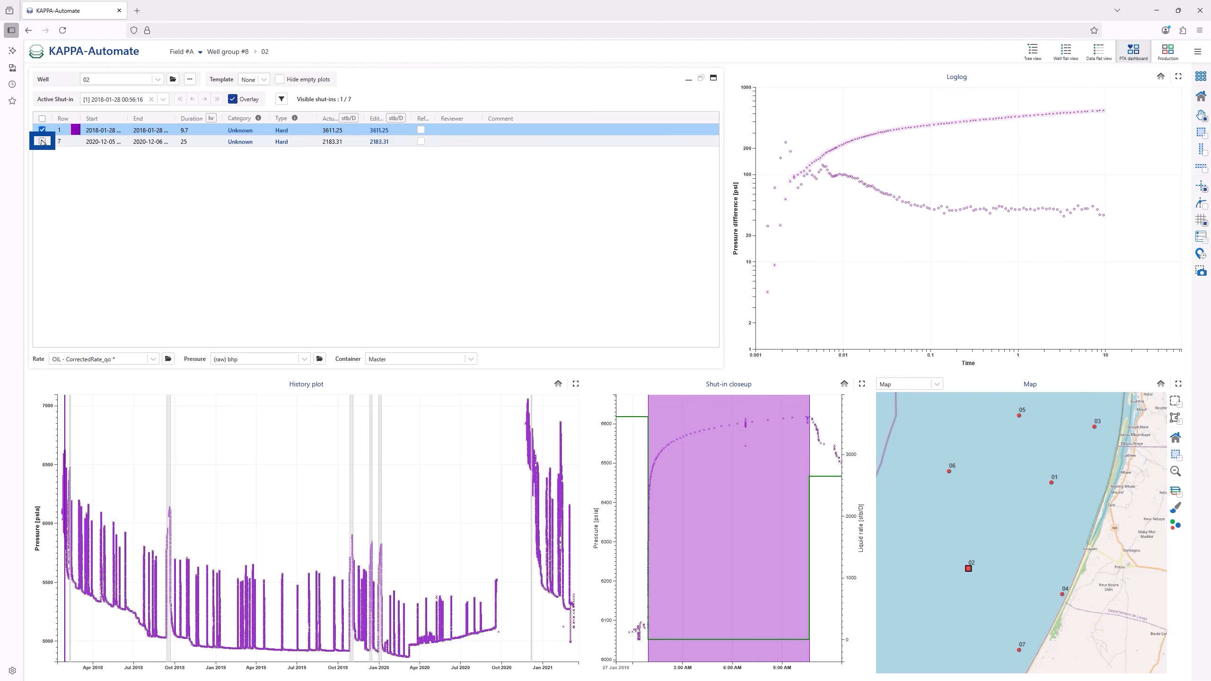
Add the comment "rate issue?" to shut-ins 1 and 7, including shut-in 7 in the picked selection again
click(516, 132)
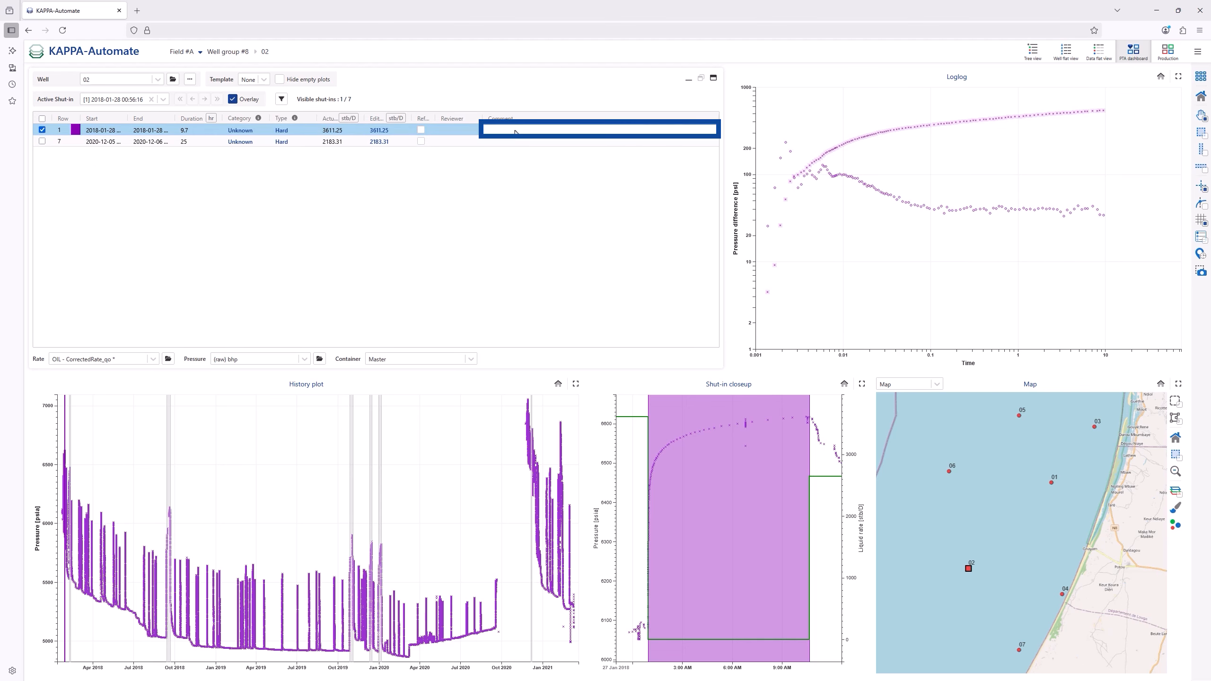
text(rate issue)
click(42, 141)
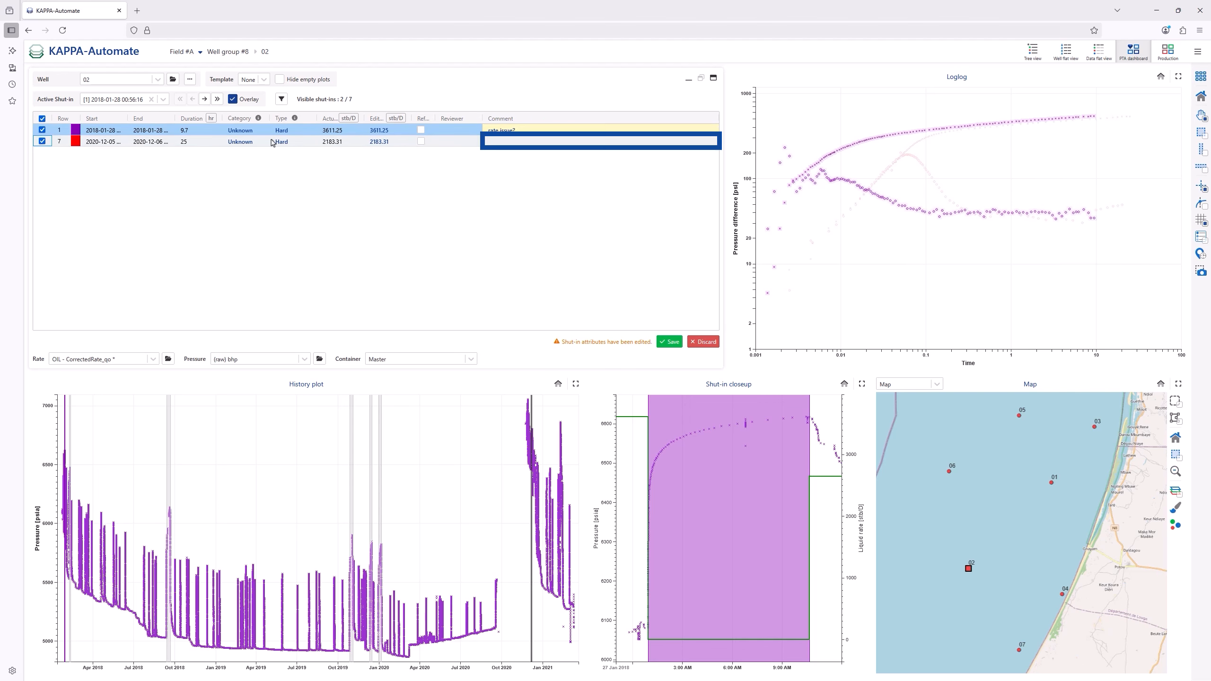
double_click(492, 143)
text(rate issue?)
key(Return)
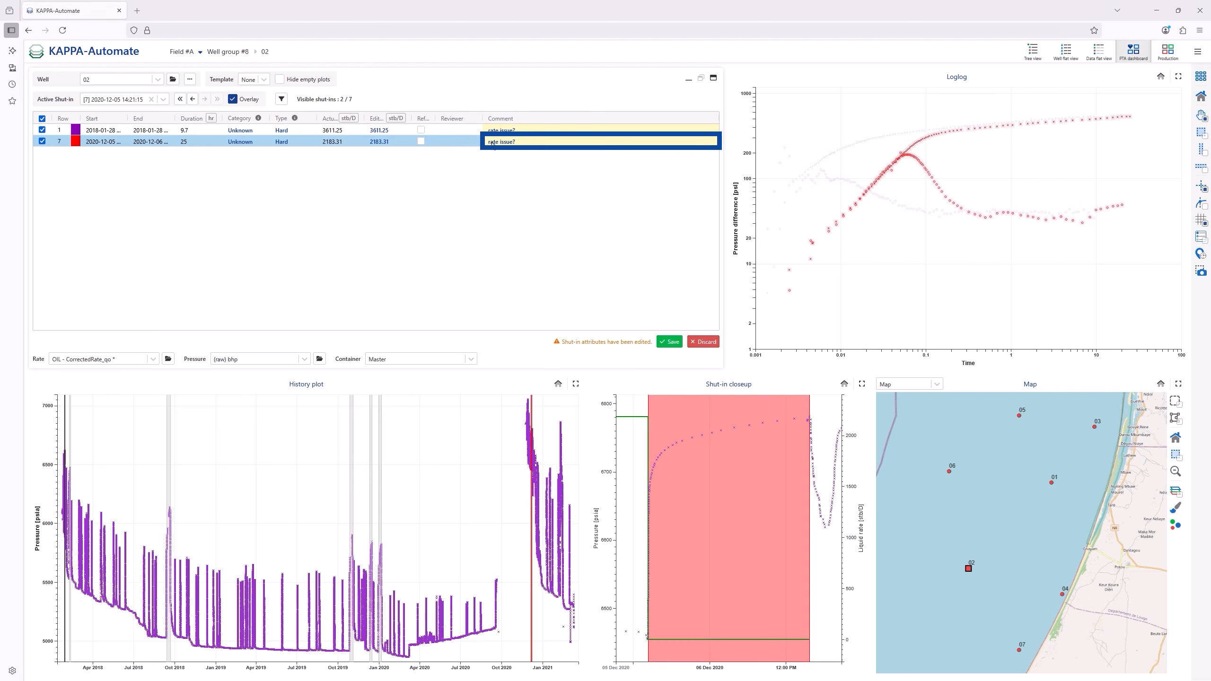
Disable shut-in picking, clear the Unknown category filter, and save the edited shut-in comments
click(281, 99)
click(384, 166)
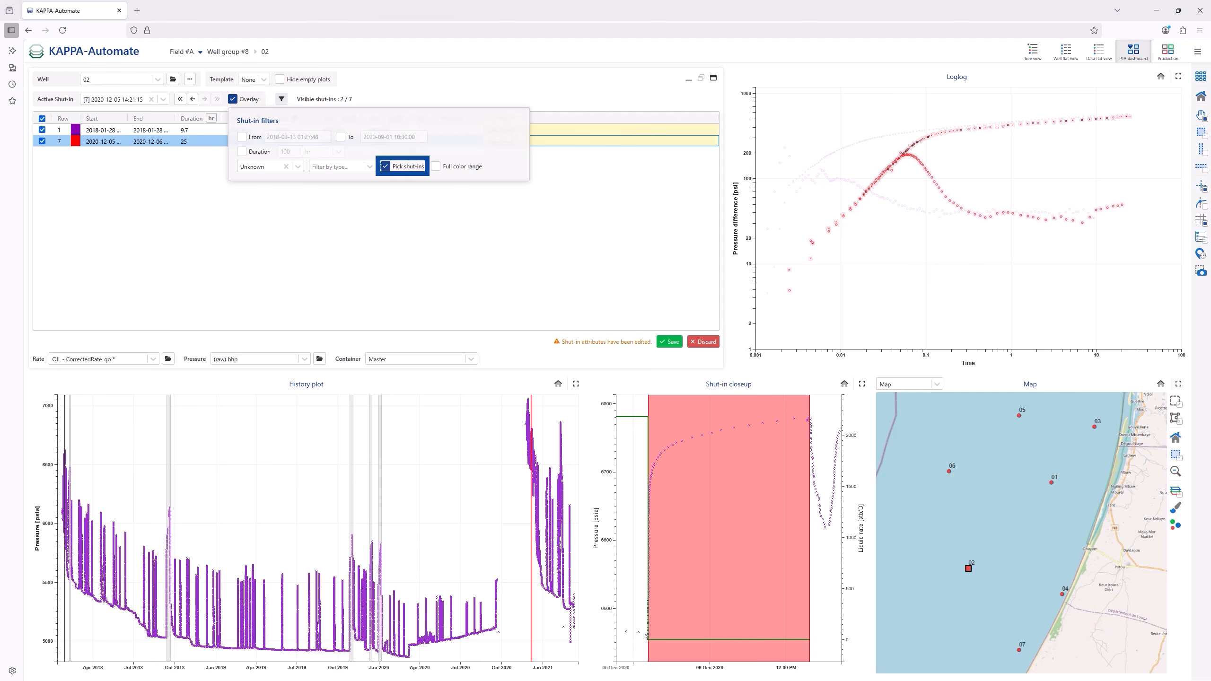
click(385, 166)
click(287, 166)
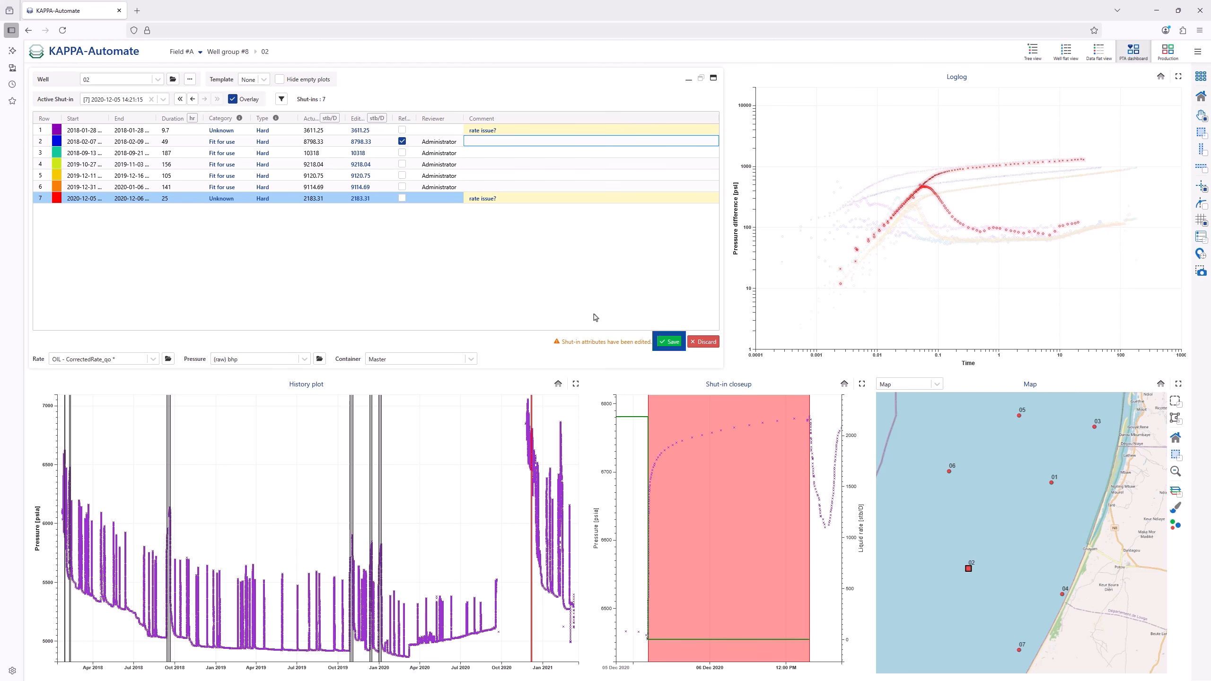
click(666, 348)
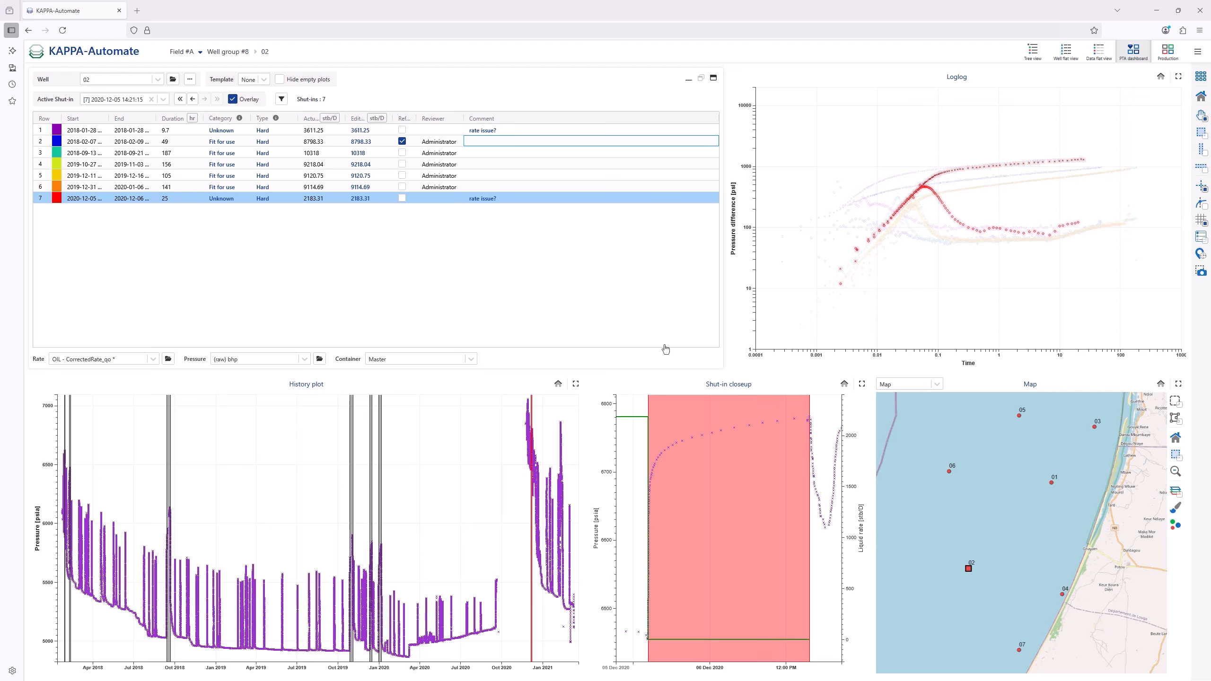
Area-select well 01 on the map to overlay its data on the history plot, and briefly show the plot legends
click(1176, 400)
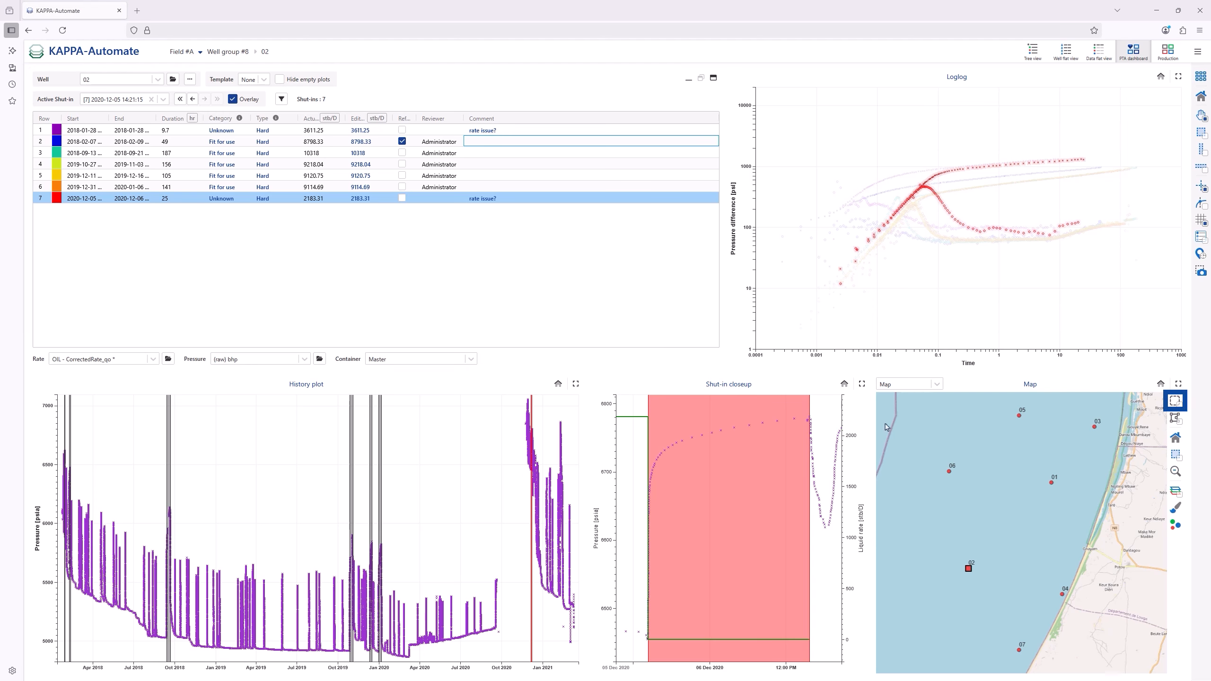
drag(1039, 461, 1068, 500)
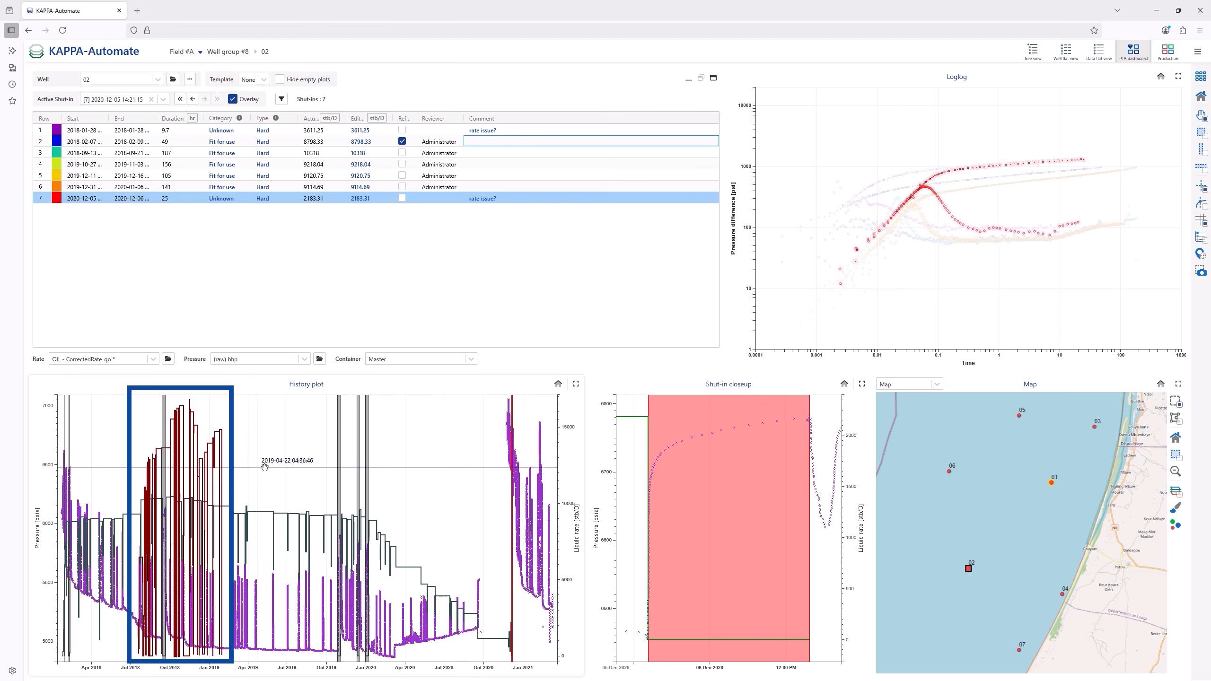
click(1200, 236)
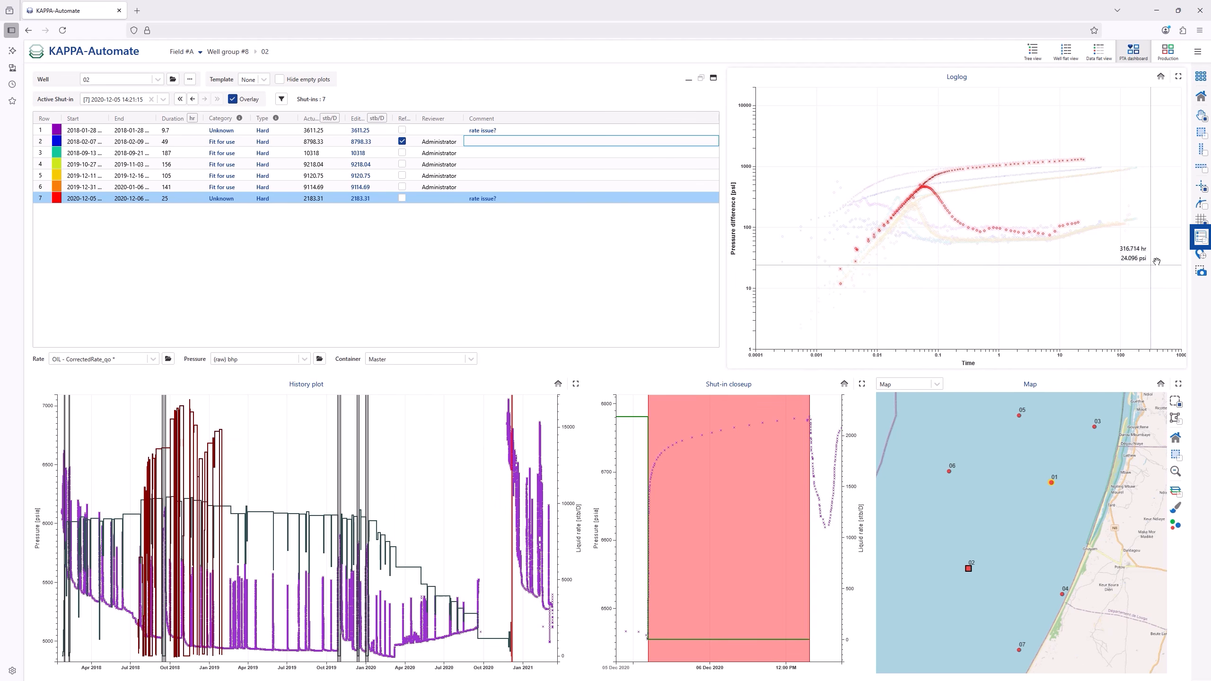
click(1201, 238)
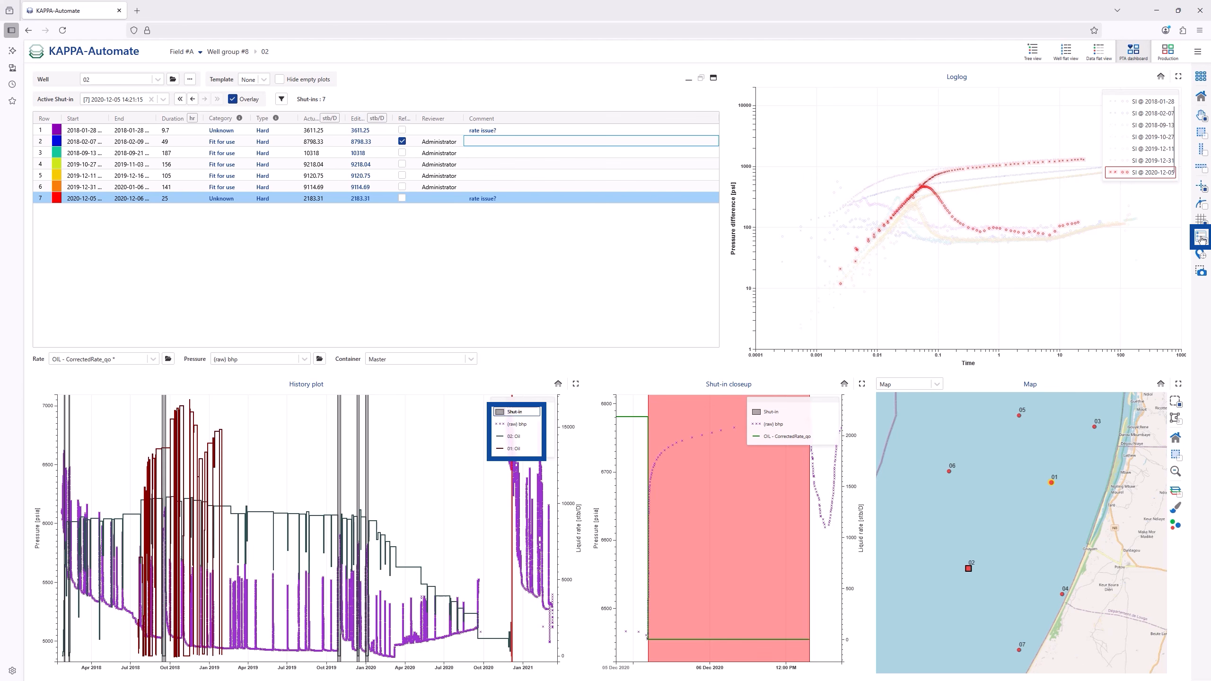
click(1201, 238)
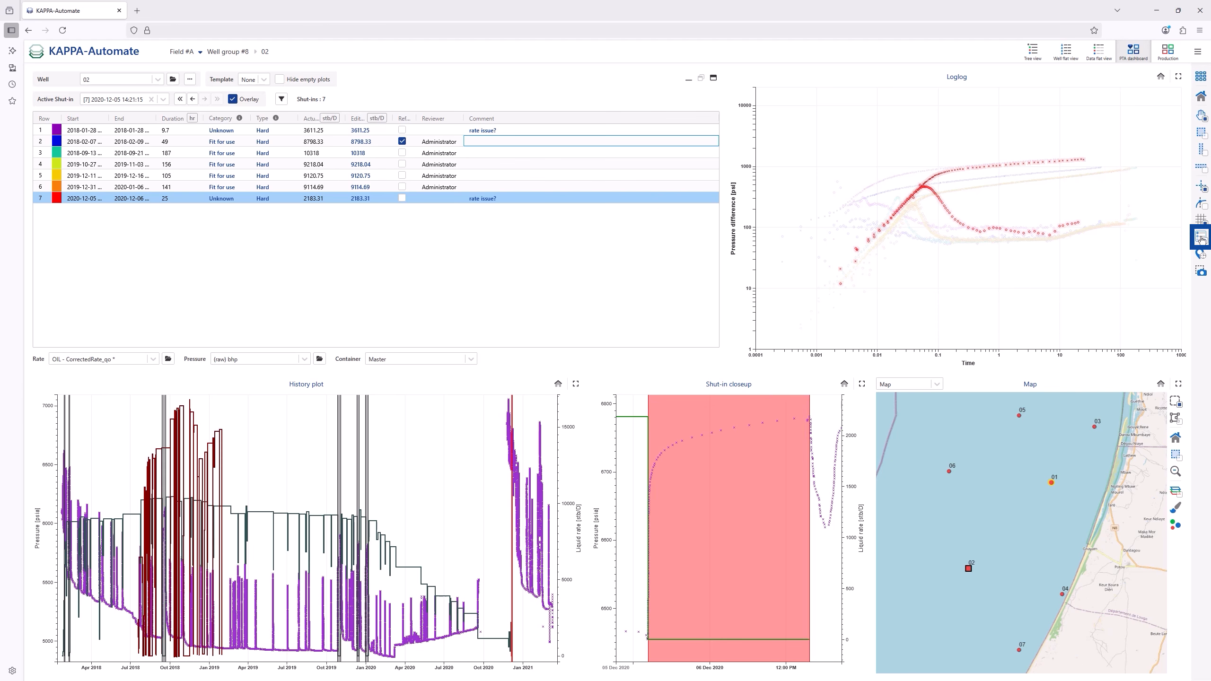
Remove well 01 from the multi-well selection and view the list of additional wells
click(190, 79)
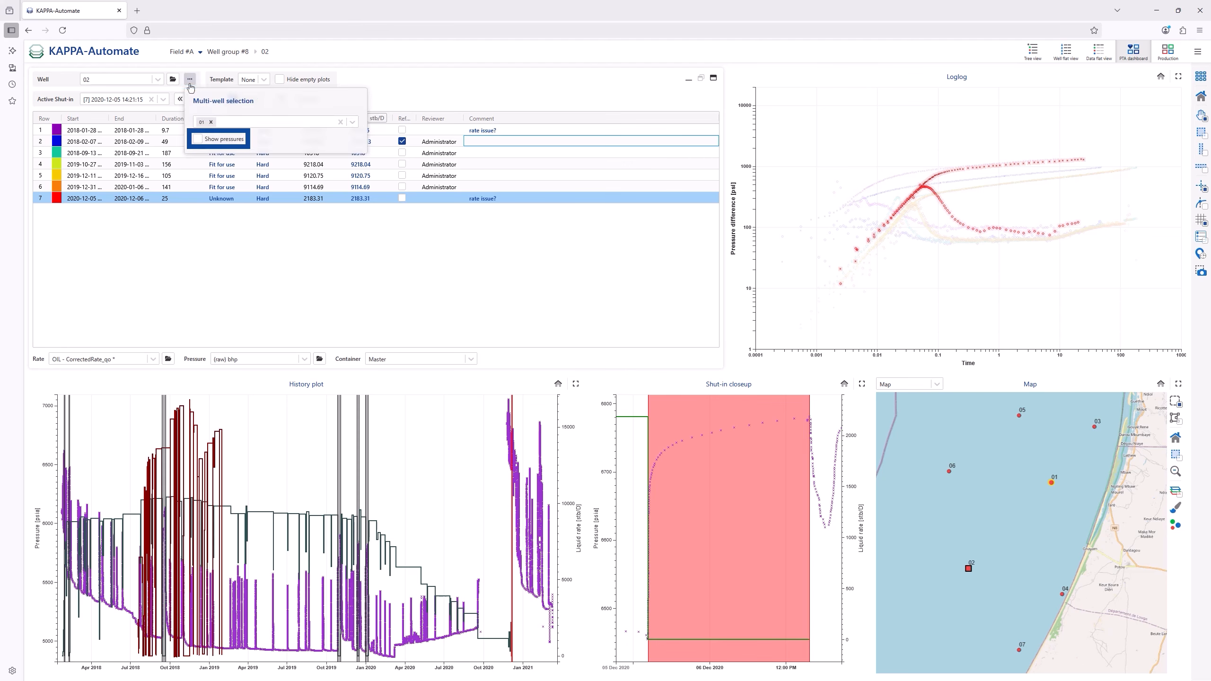
click(198, 142)
click(210, 122)
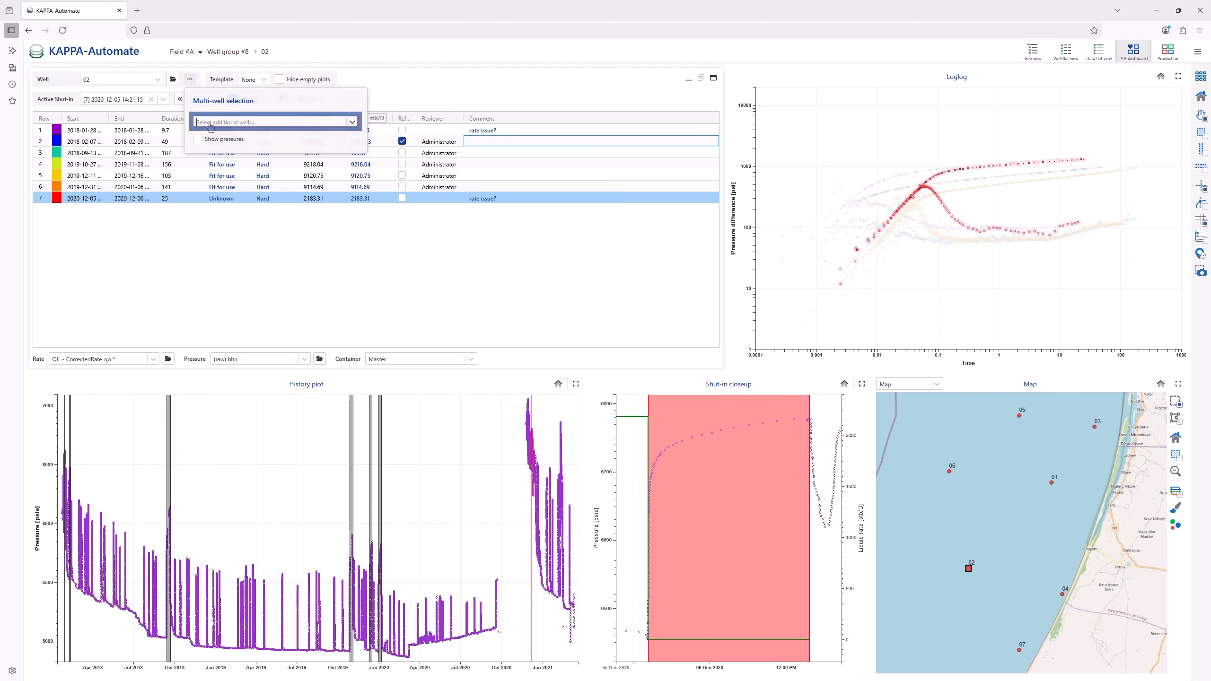
click(353, 122)
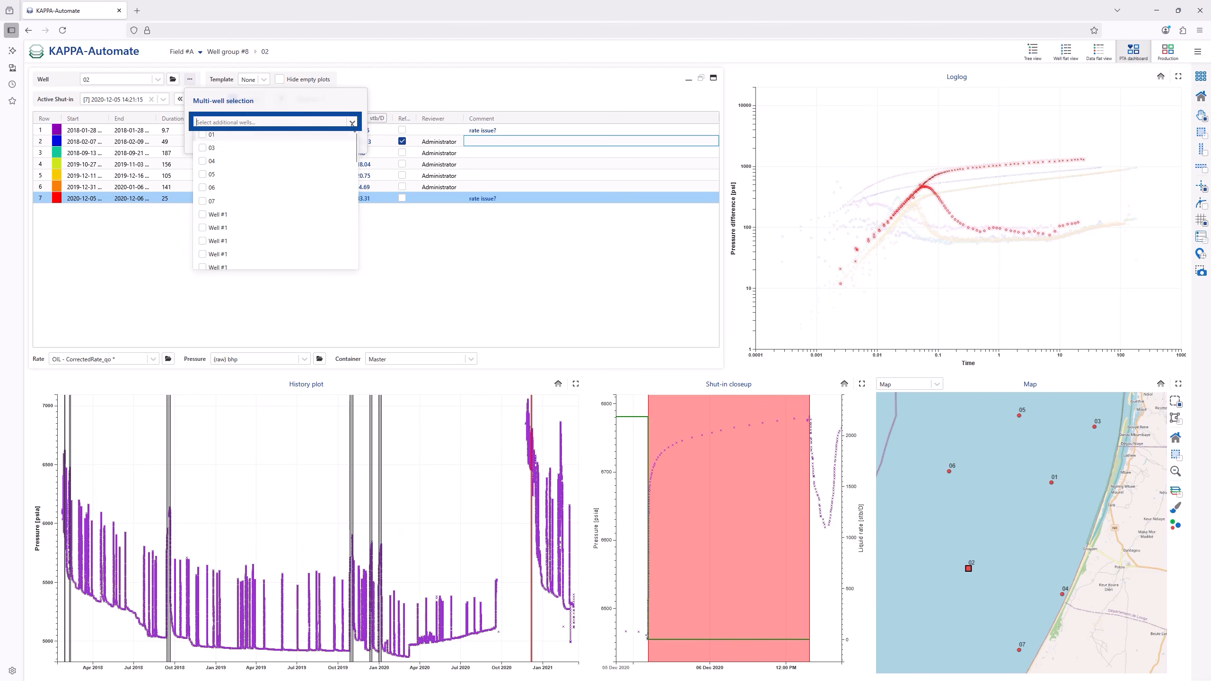
click(353, 123)
click(391, 98)
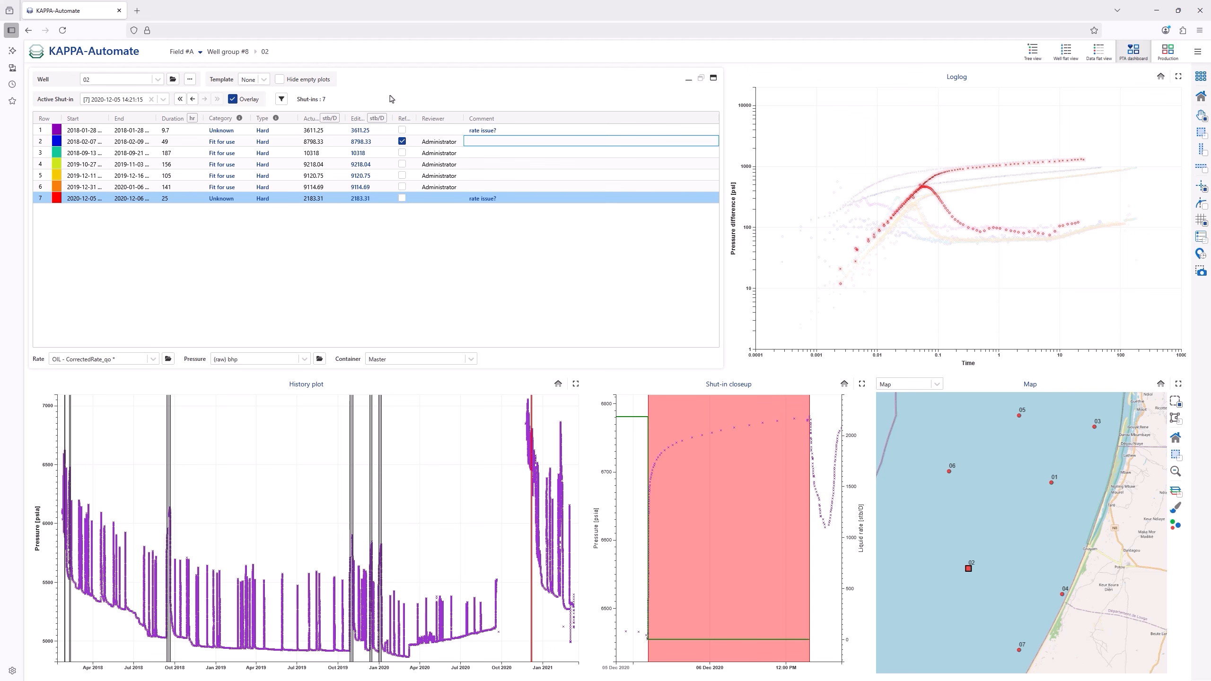
Review the commented shut-ins 1 and 7, widen the Edited rate column, and open shut-in 1's edited rate for editing
click(495, 131)
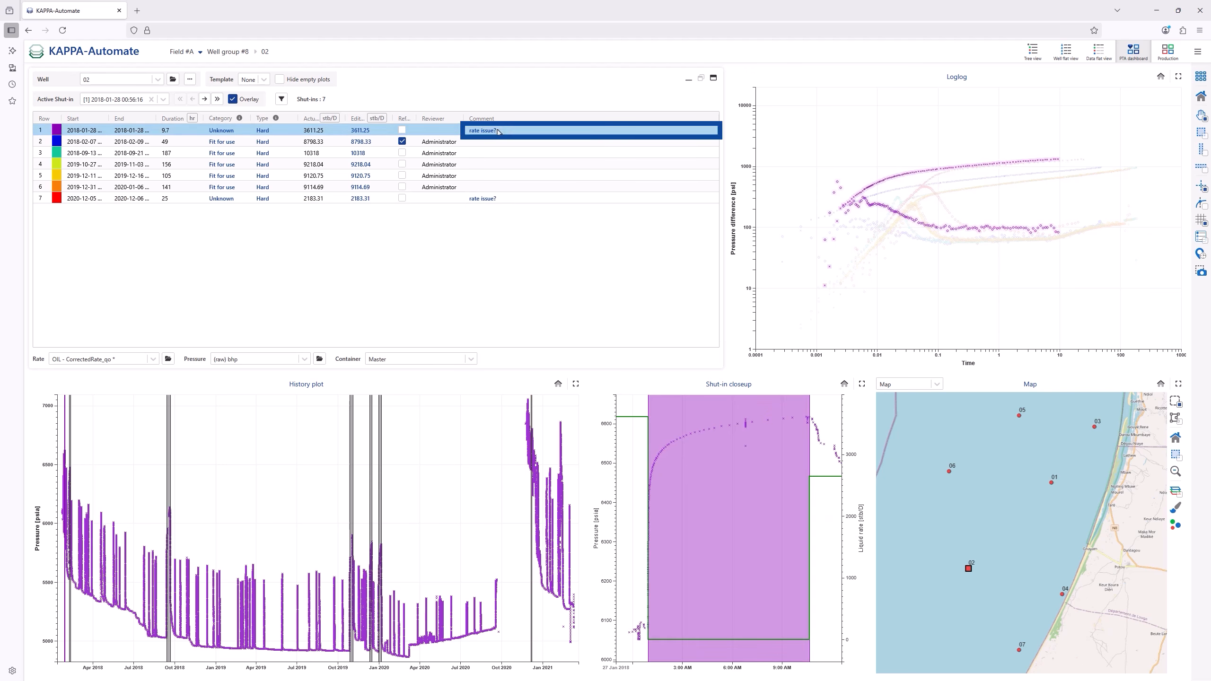
click(505, 201)
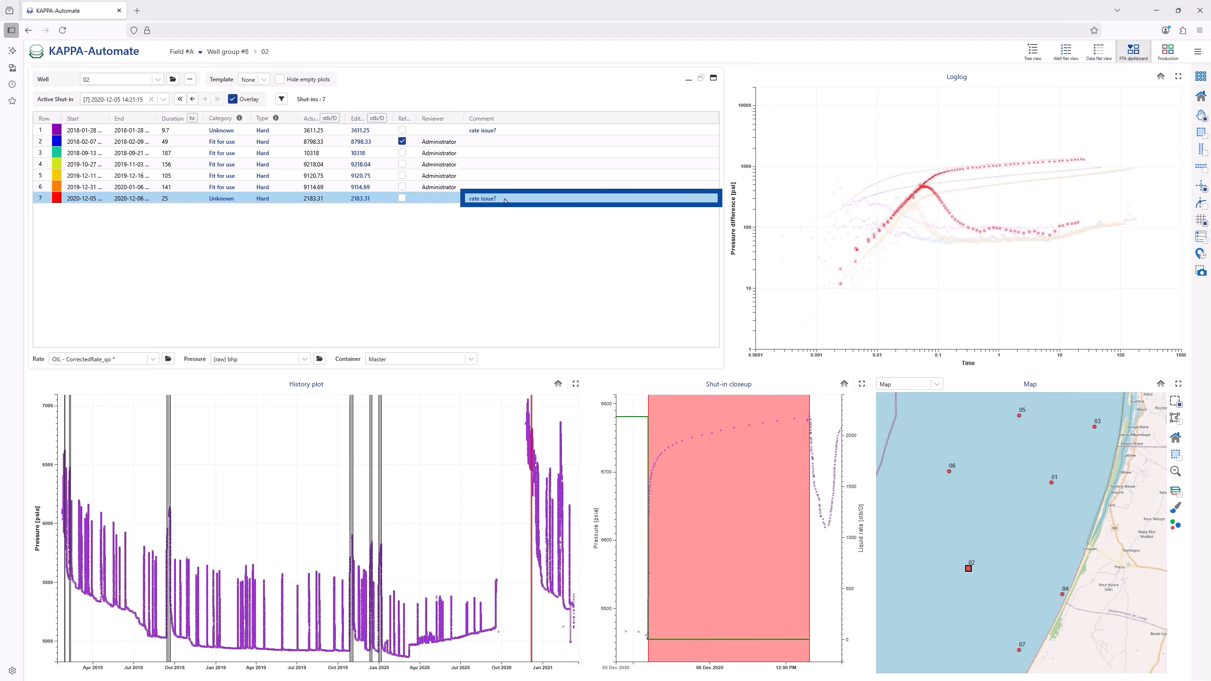
drag(392, 118, 424, 121)
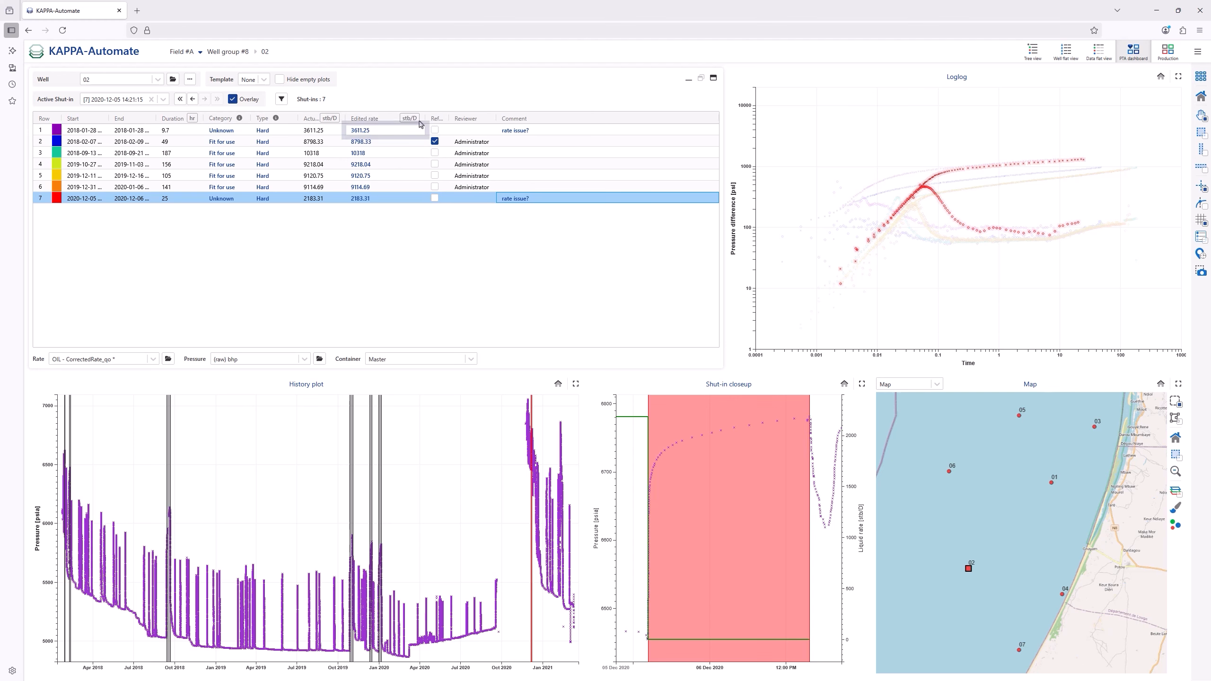
click(375, 131)
click(374, 132)
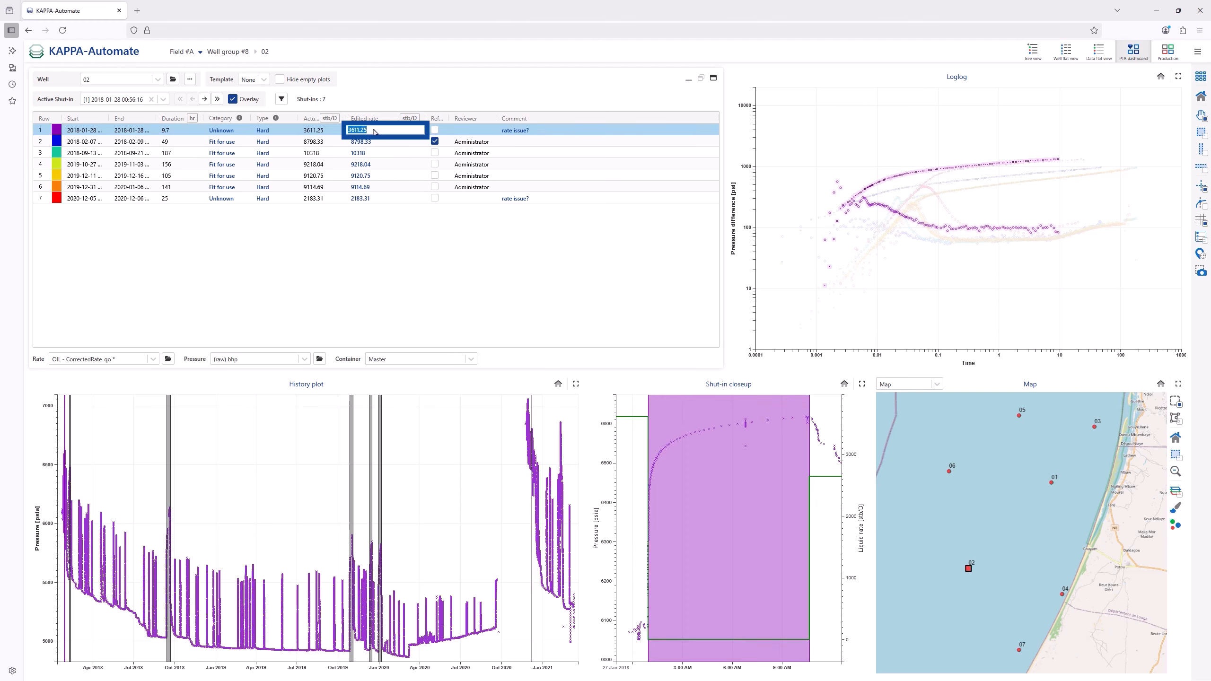
click(385, 99)
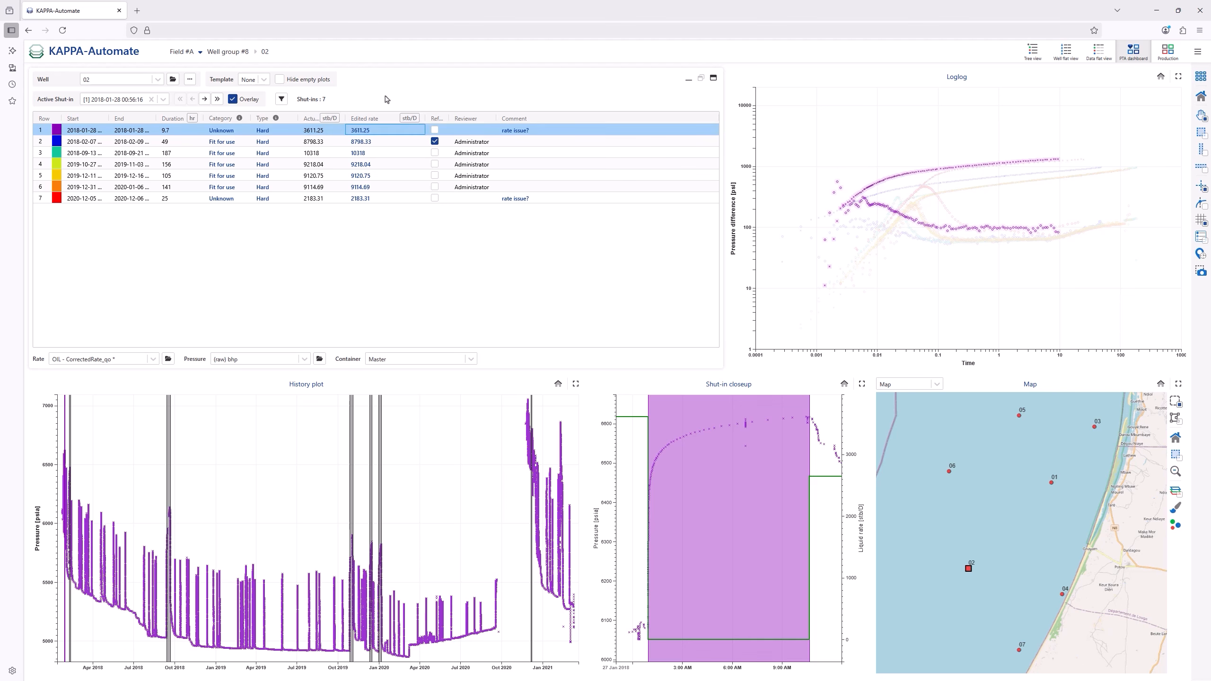
Apply the dashboard template 1_Allocated+test rates
click(265, 85)
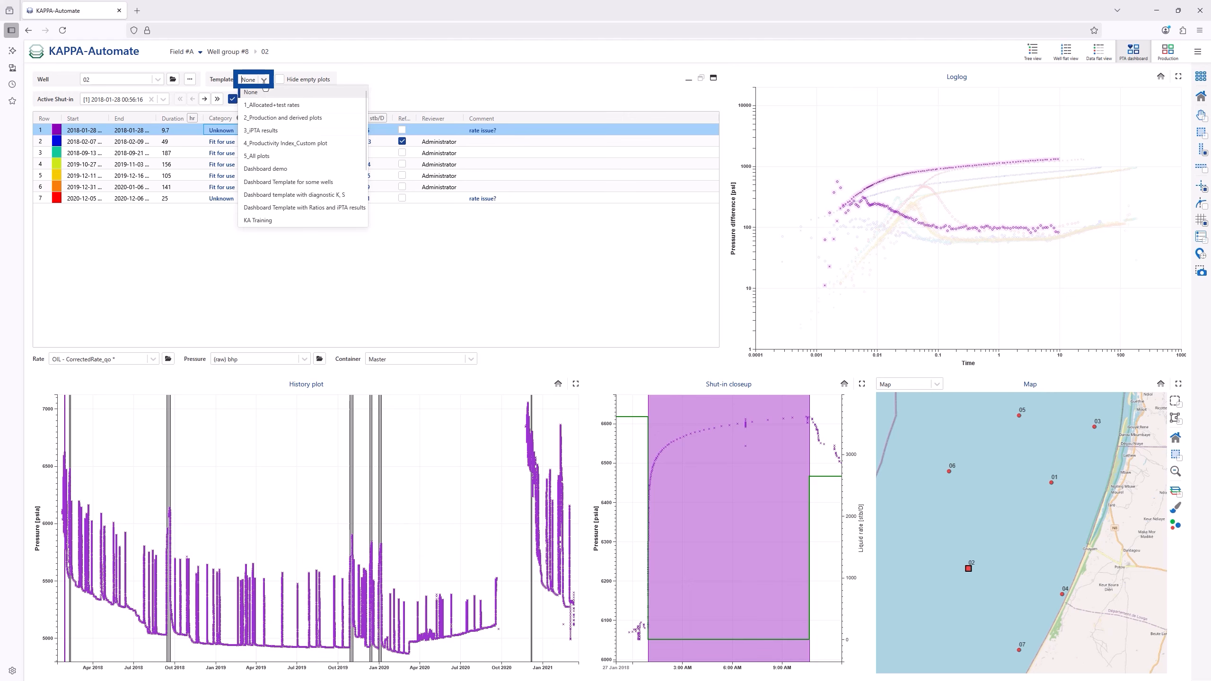
key(Down)
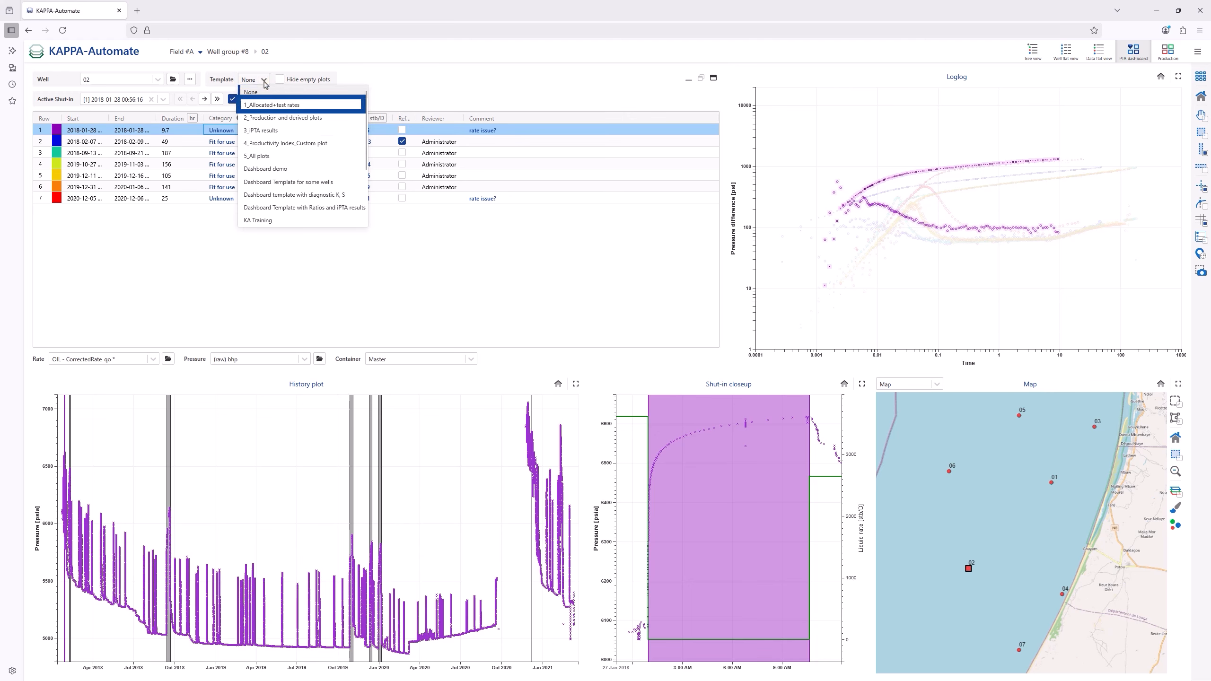
click(303, 106)
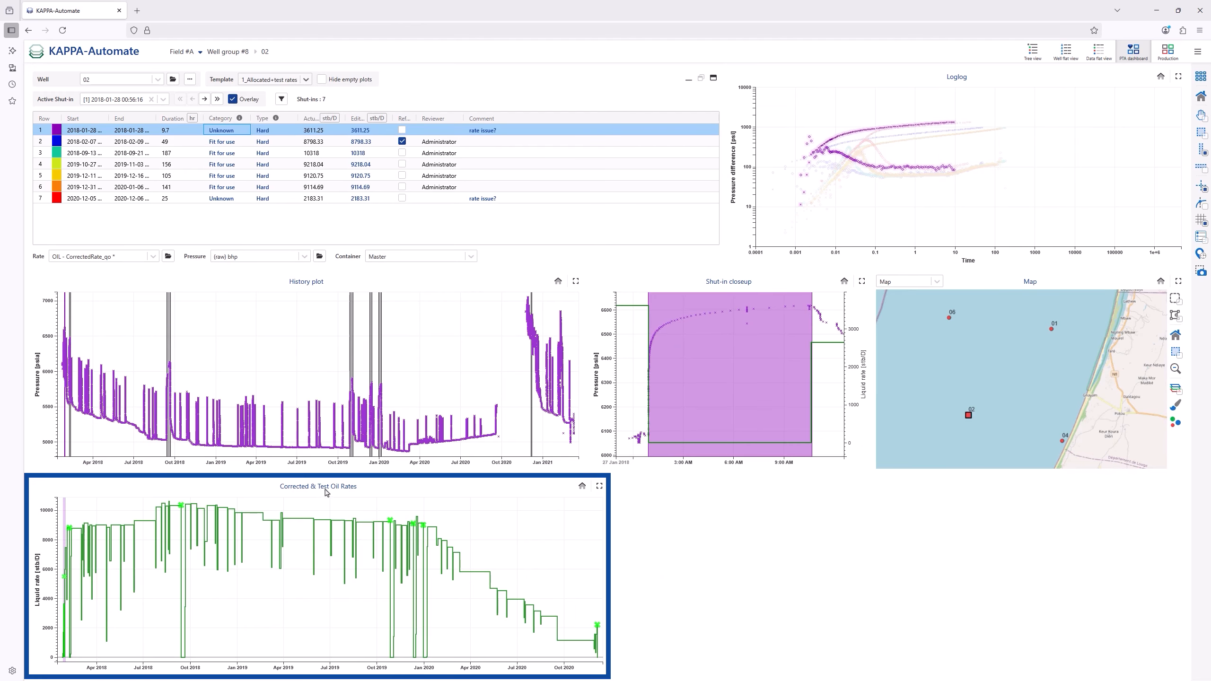
Examine the Corrected & Test Oil Rates plot full screen with its legend shown, comparing corrected and test rates around shut-in 1
click(599, 486)
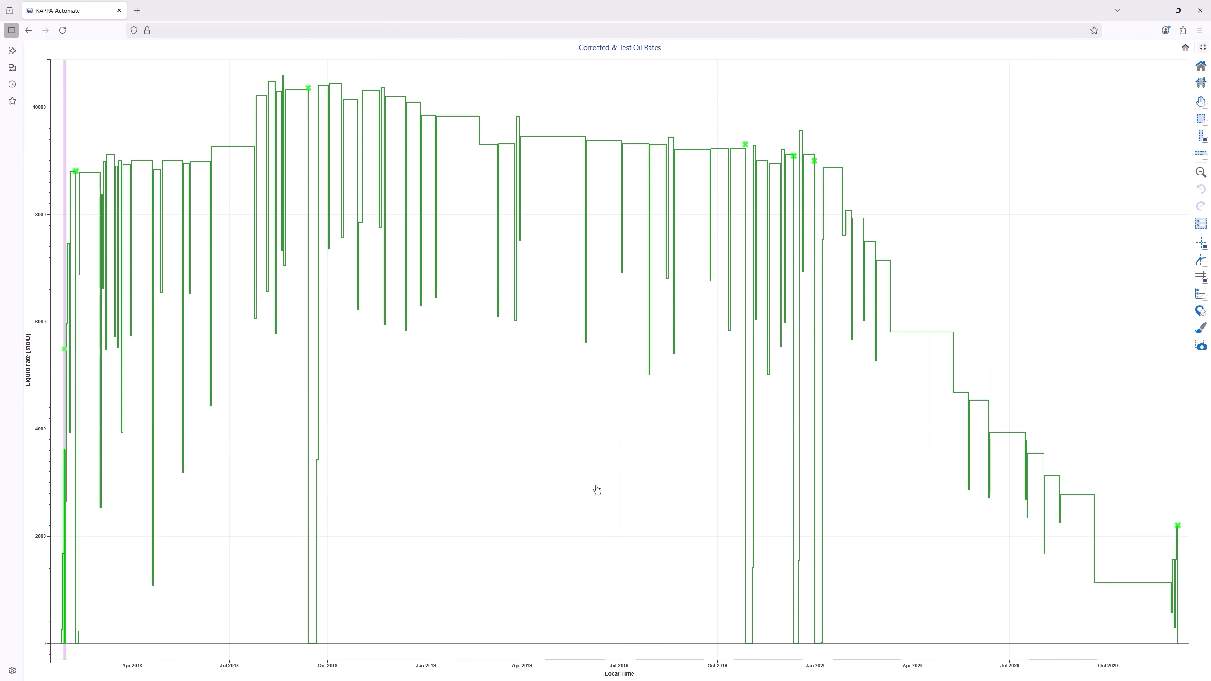
click(1202, 294)
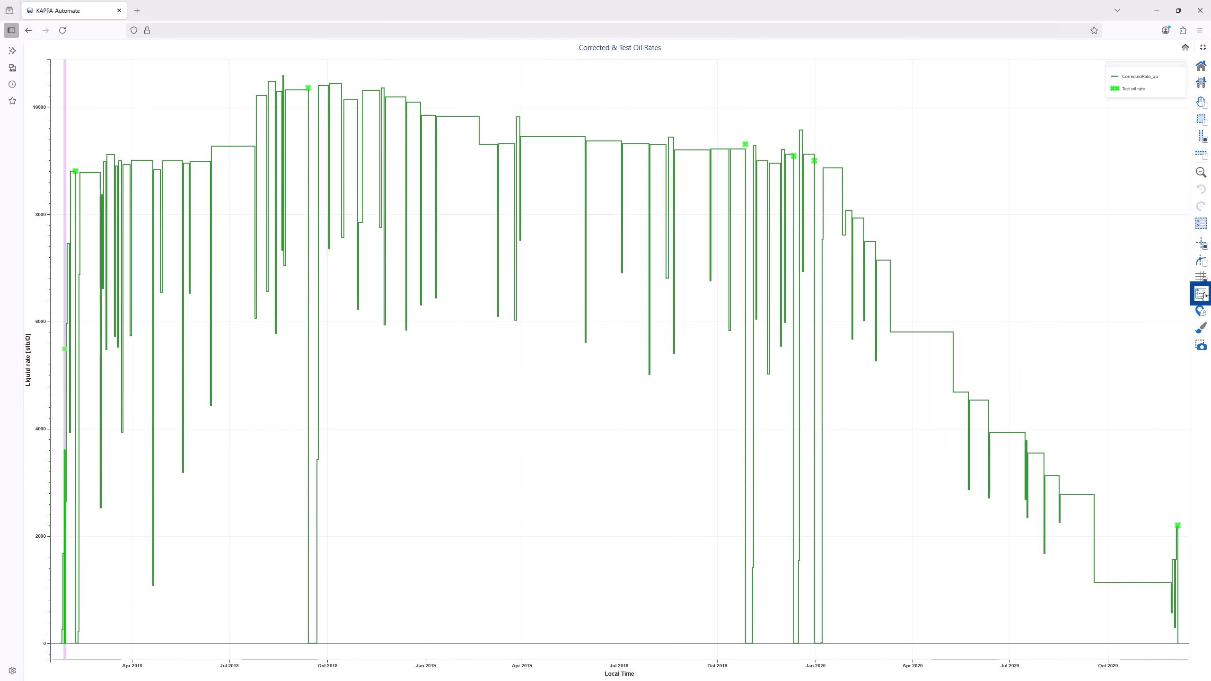
click(1202, 136)
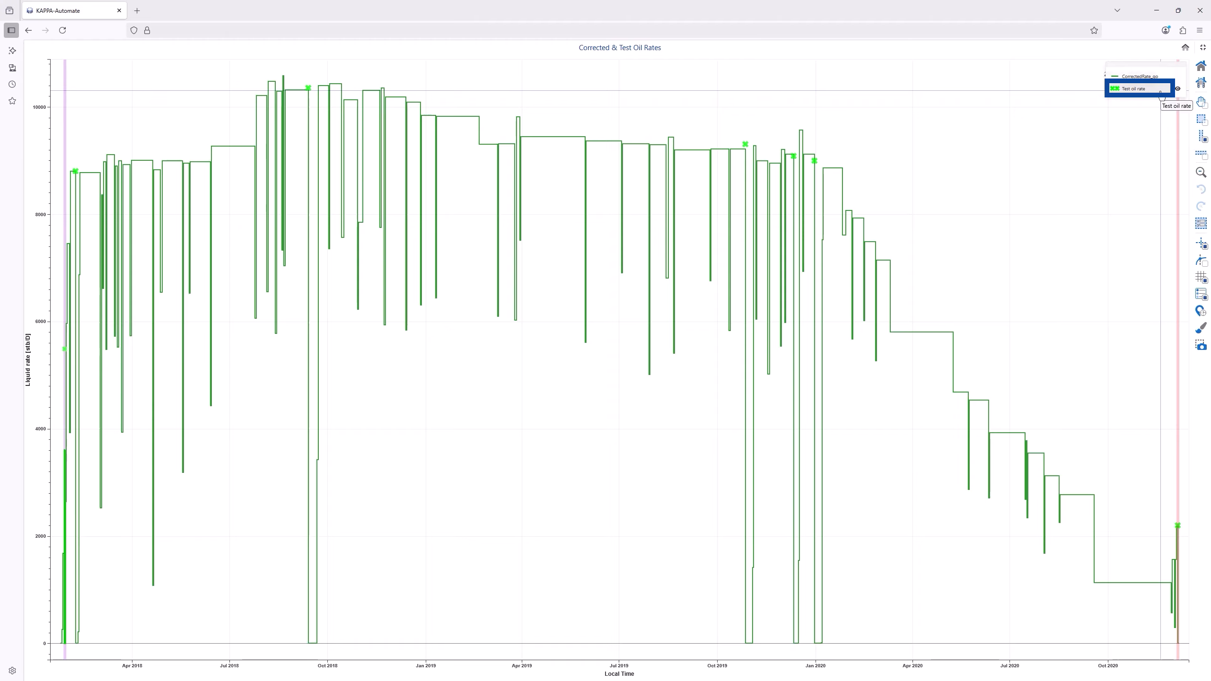
click(1201, 136)
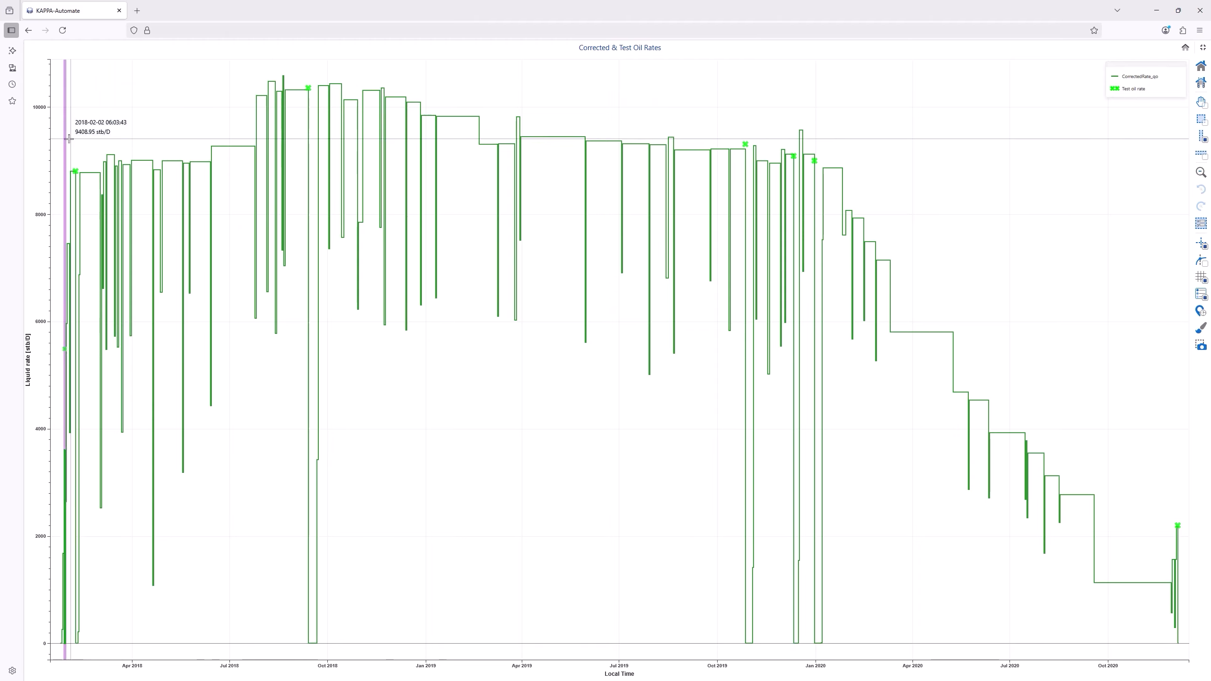
drag(58, 144, 76, 146)
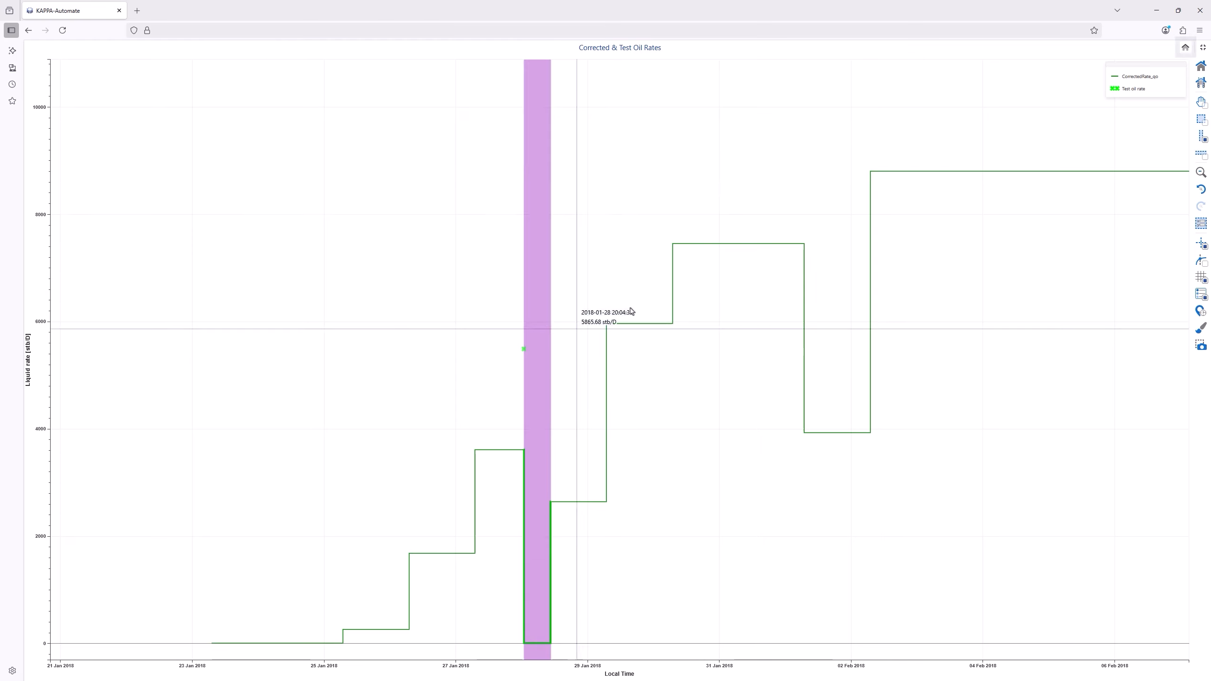
click(1185, 47)
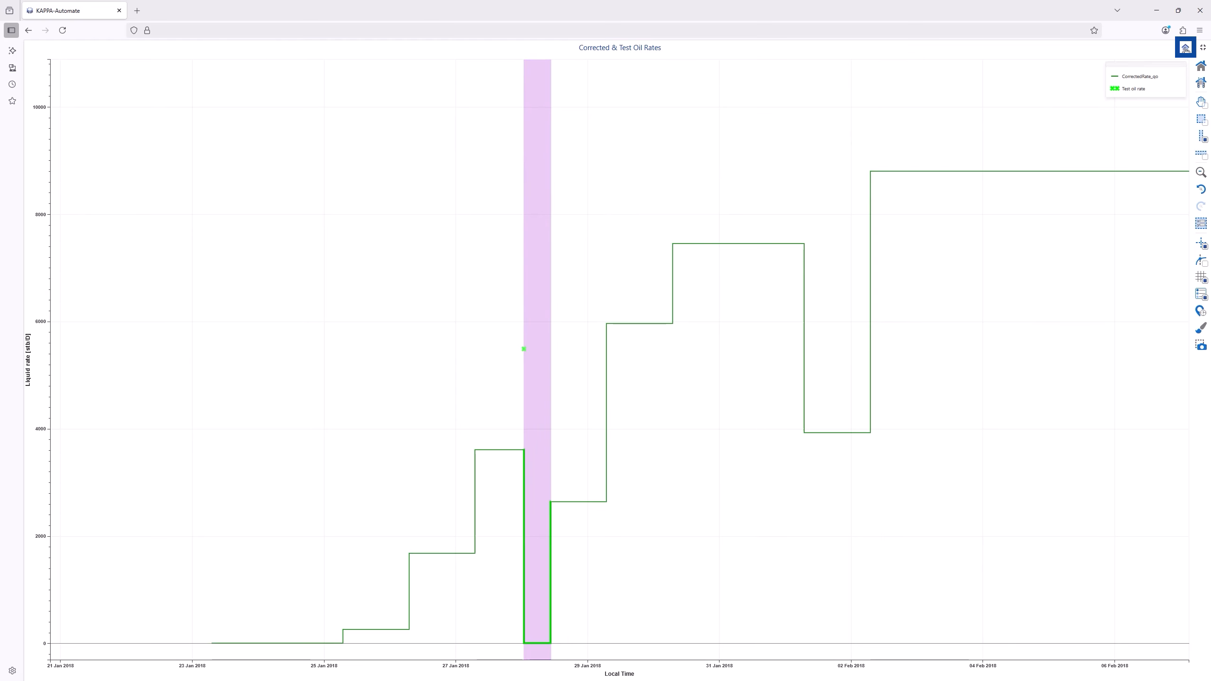
click(1202, 47)
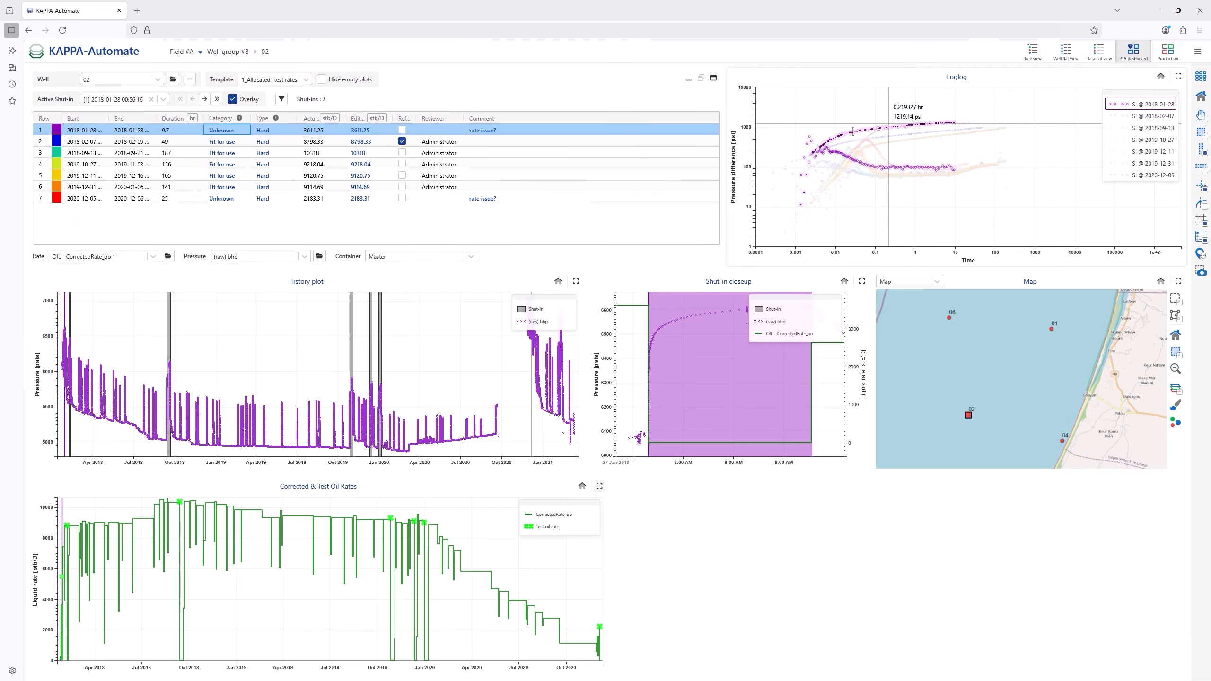
Set shut-in 1's edited rate to 5500 stb/D
drag(391, 121, 411, 121)
click(391, 130)
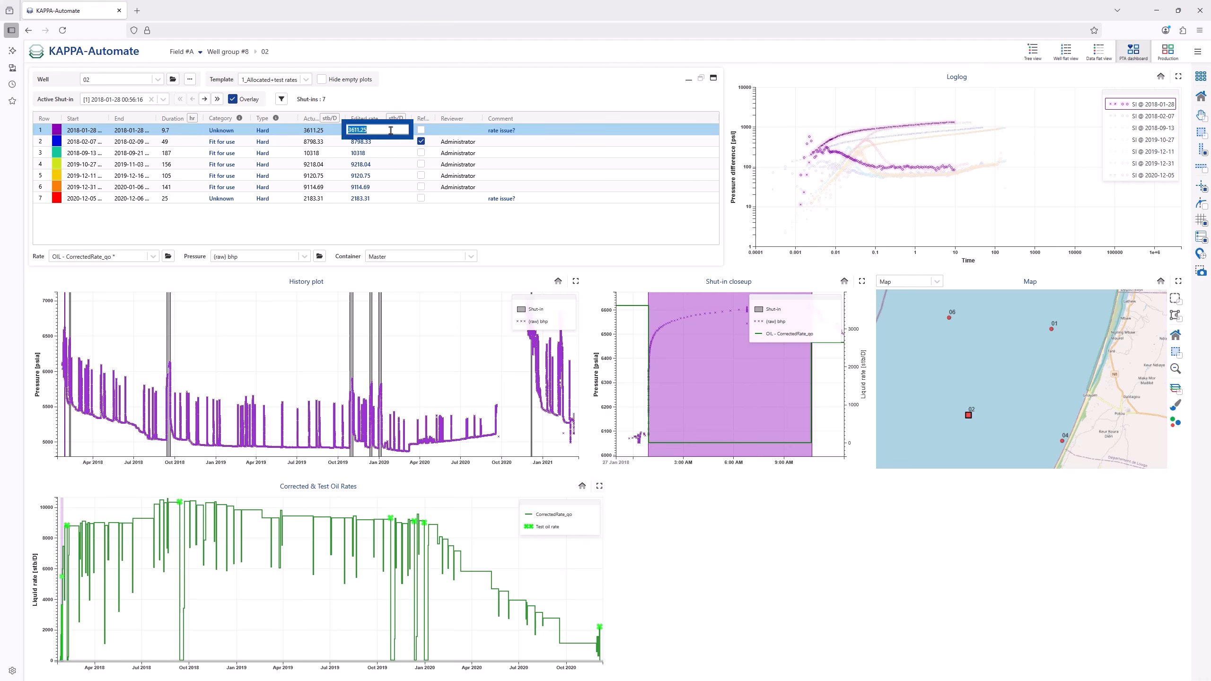
text(5500)
key(Return)
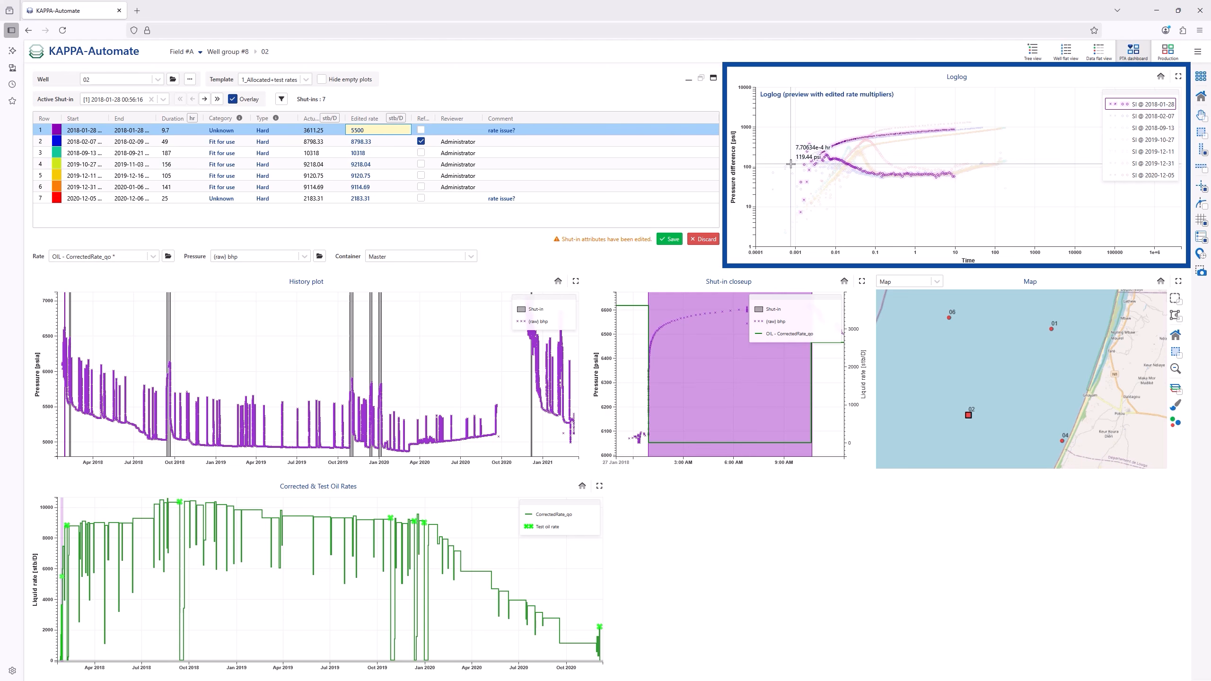
Clear shut-in 1's comment, change its category to Fit for use, and save the shut-in edits
click(518, 129)
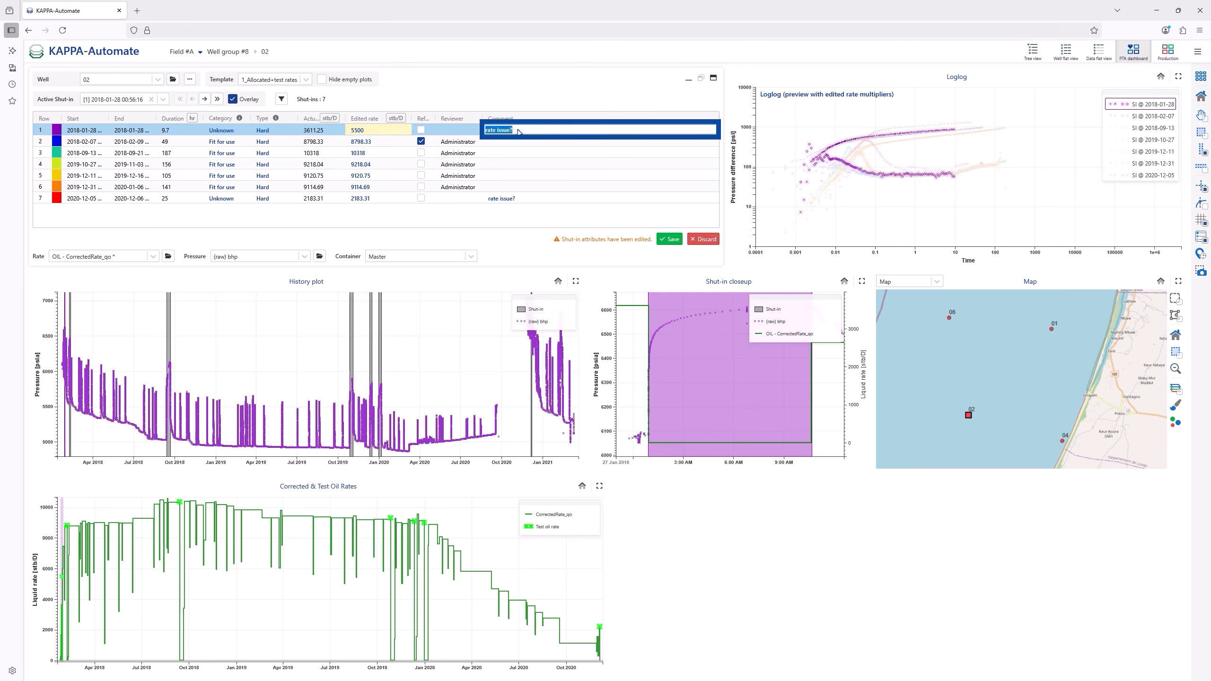
key(BackSpace)
key(Tab)
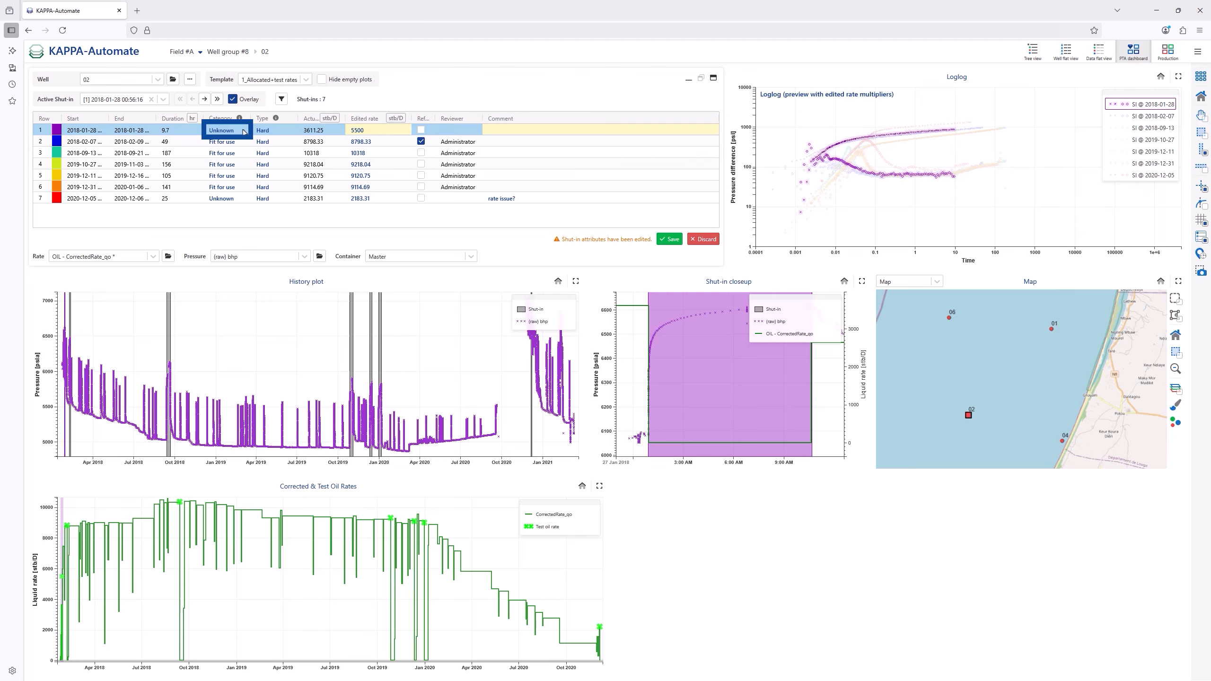
click(243, 132)
click(224, 153)
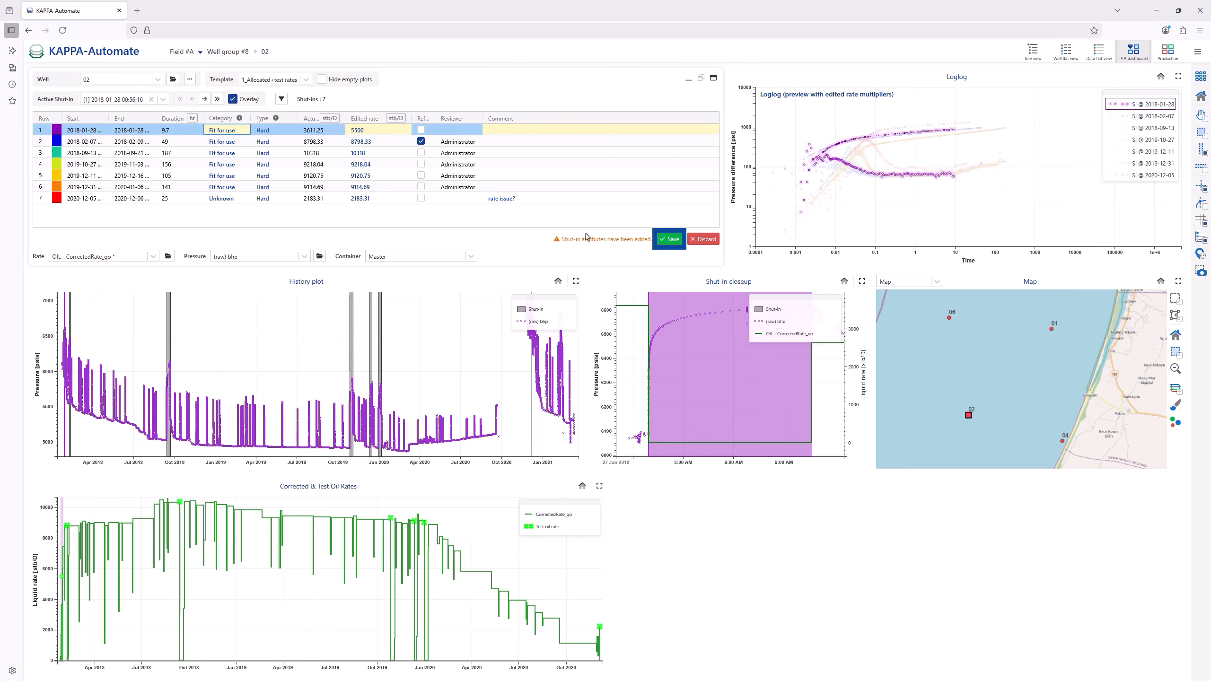
click(671, 239)
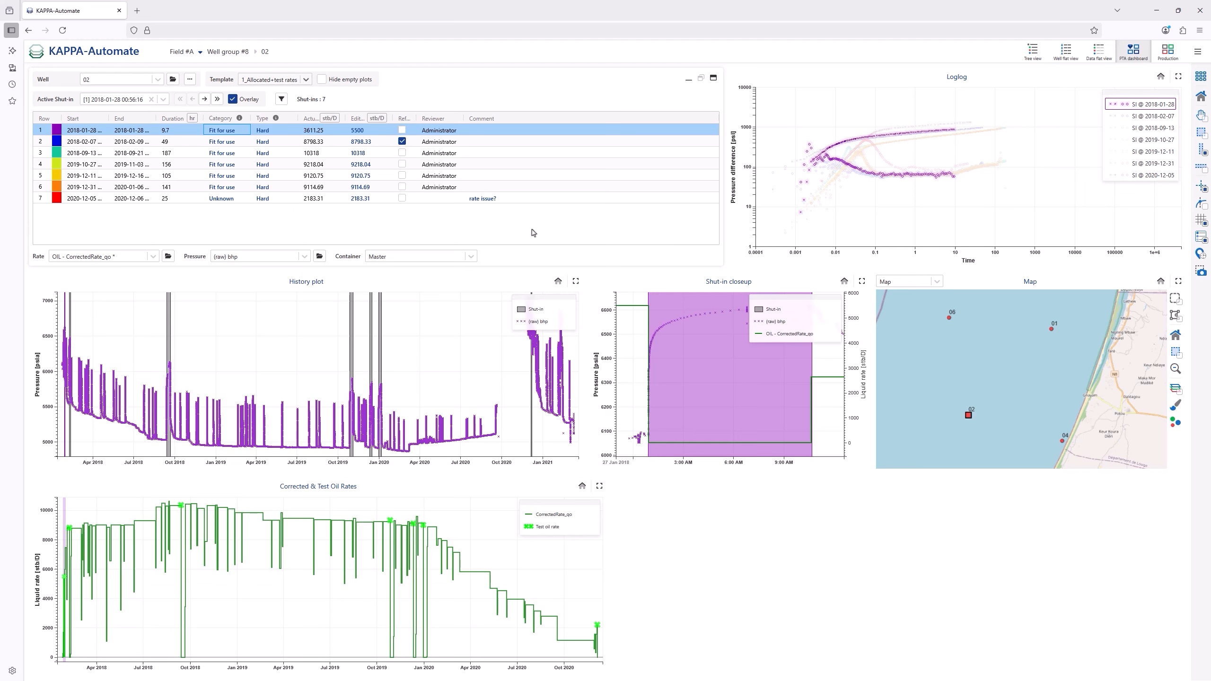
Make shut-in 7 active and apply the dashboard template 2_Production and derived plots
click(414, 199)
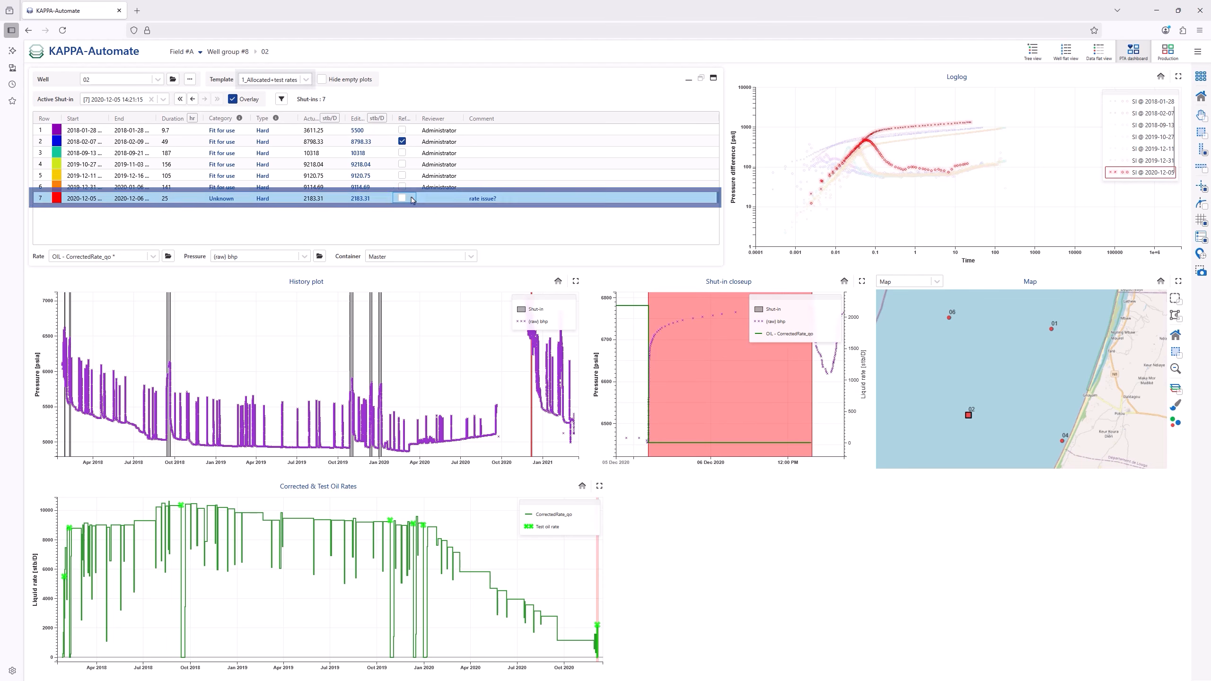
click(309, 86)
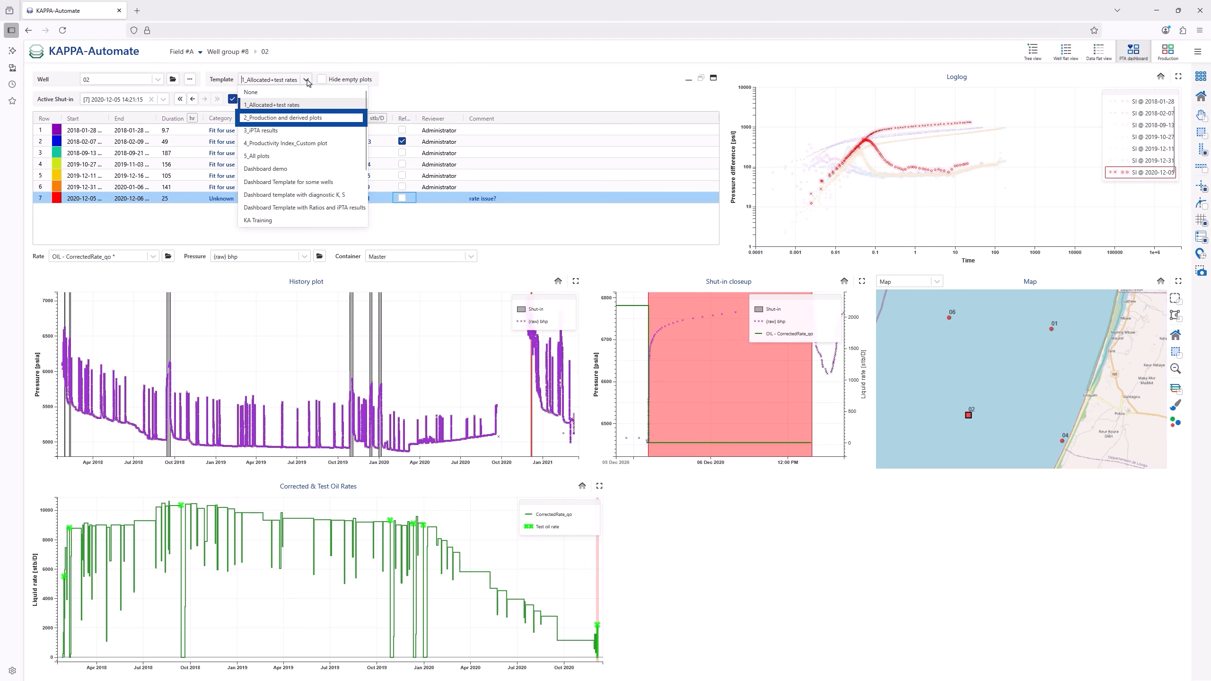
click(324, 119)
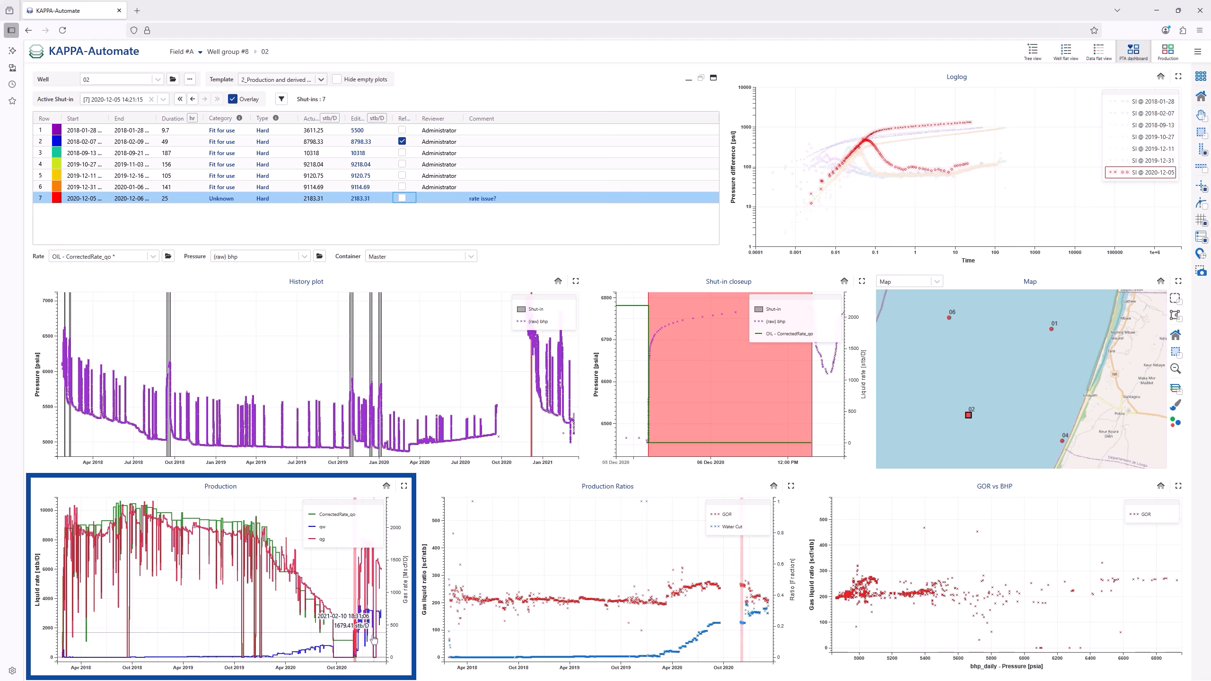
Replace shut-in 7's comment with "Water increase"
double_click(461, 202)
text(W)
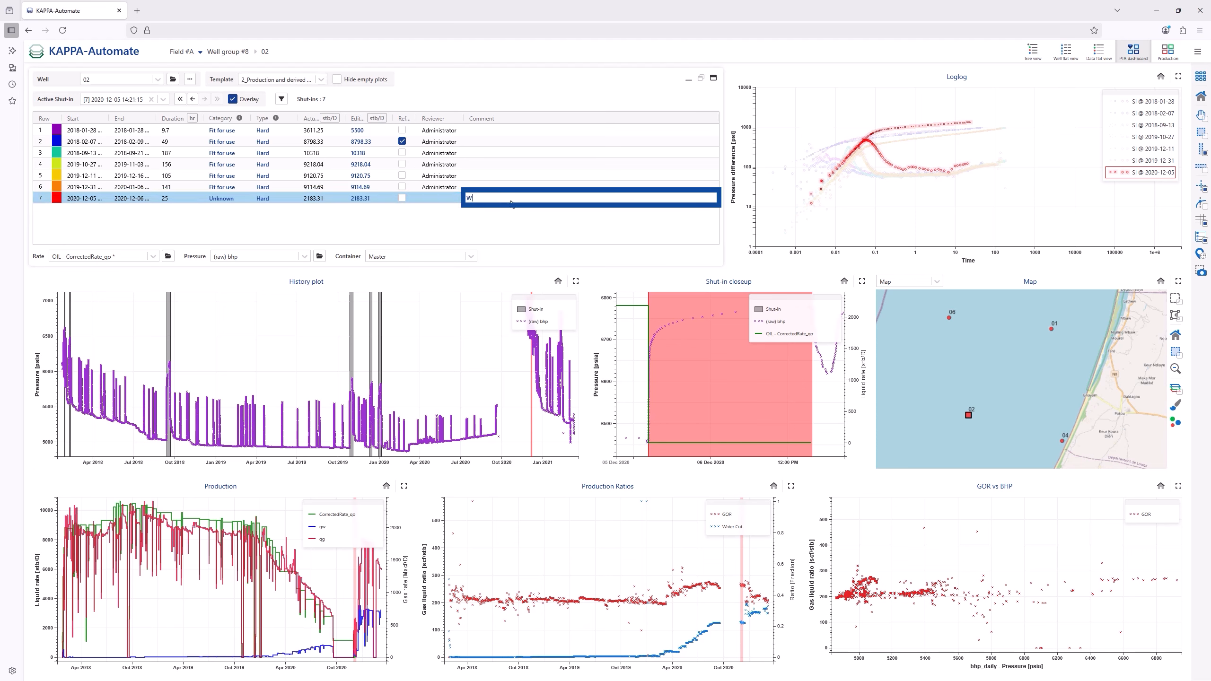
text(ater increase)
key(Return)
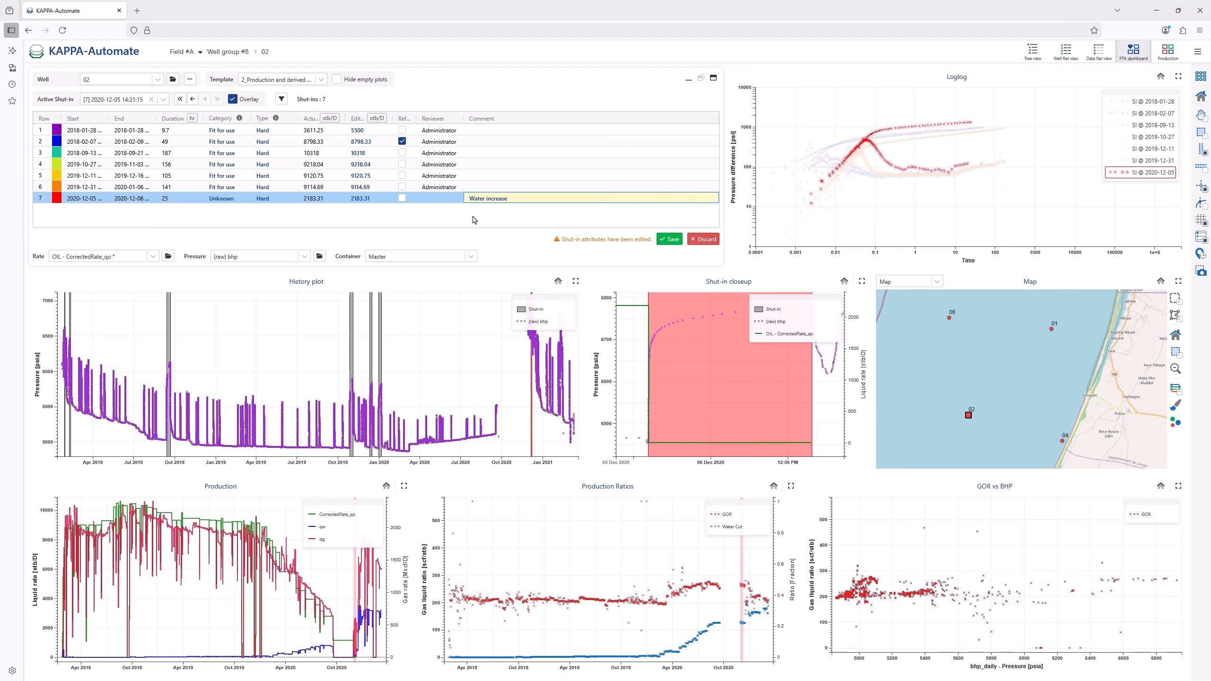
Change shut-in 7's category to Not fit for use and save the shut-in edits
click(239, 202)
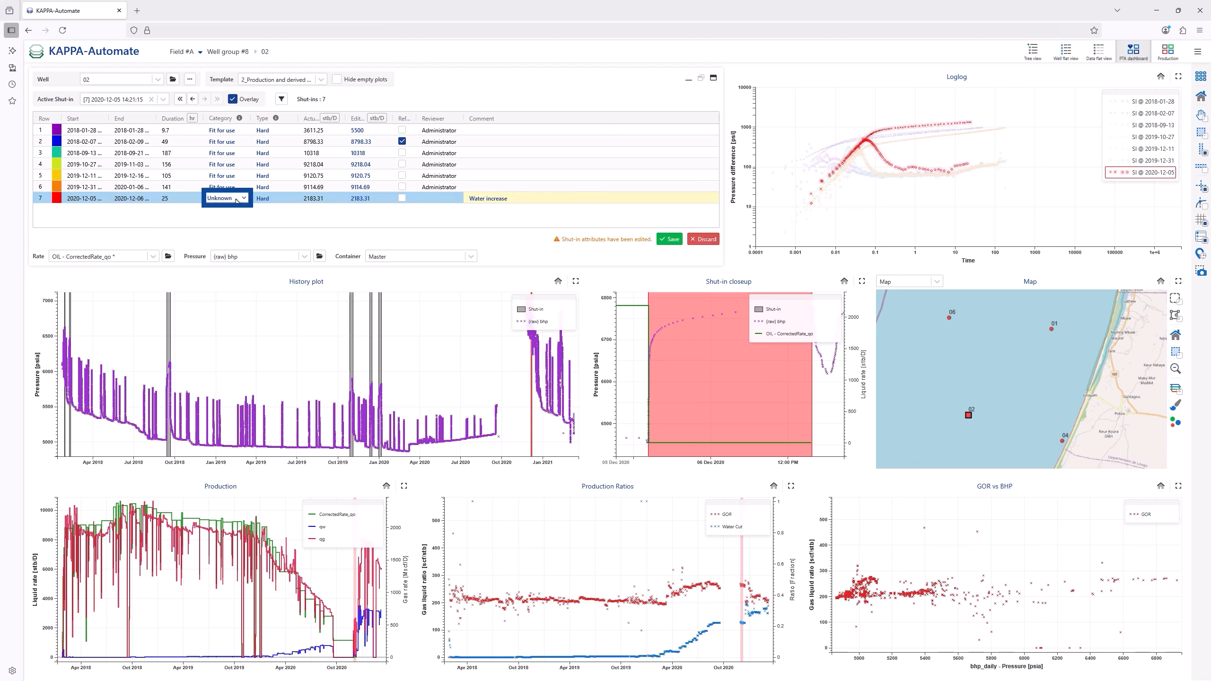
click(245, 222)
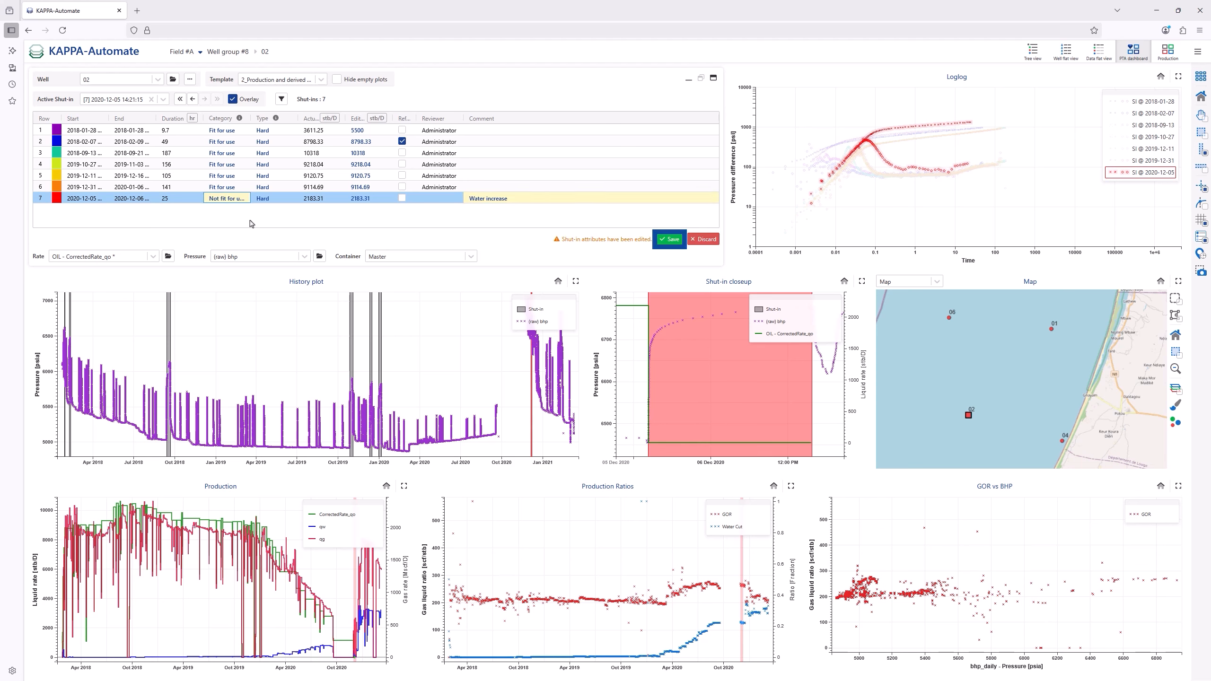
click(669, 243)
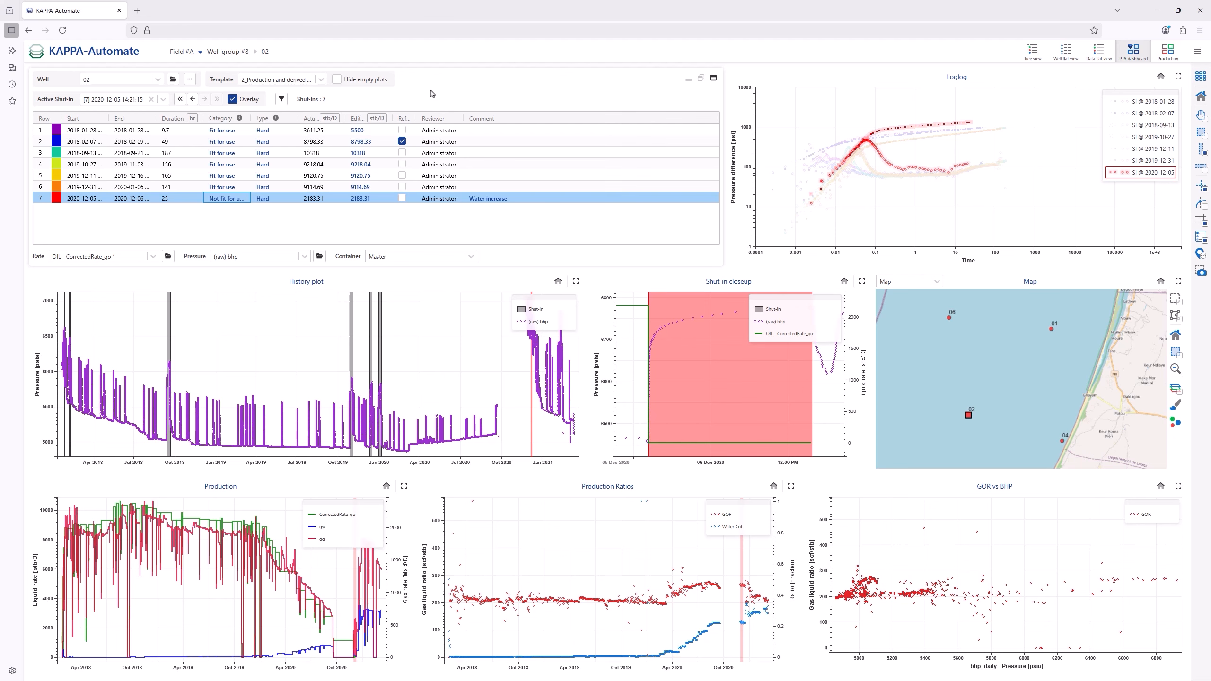
Apply the dashboard template 3_iPTA results and compare the Incremental PTA #1_Extraction only (oil) container's results with Master, ending on Master
click(321, 79)
click(311, 131)
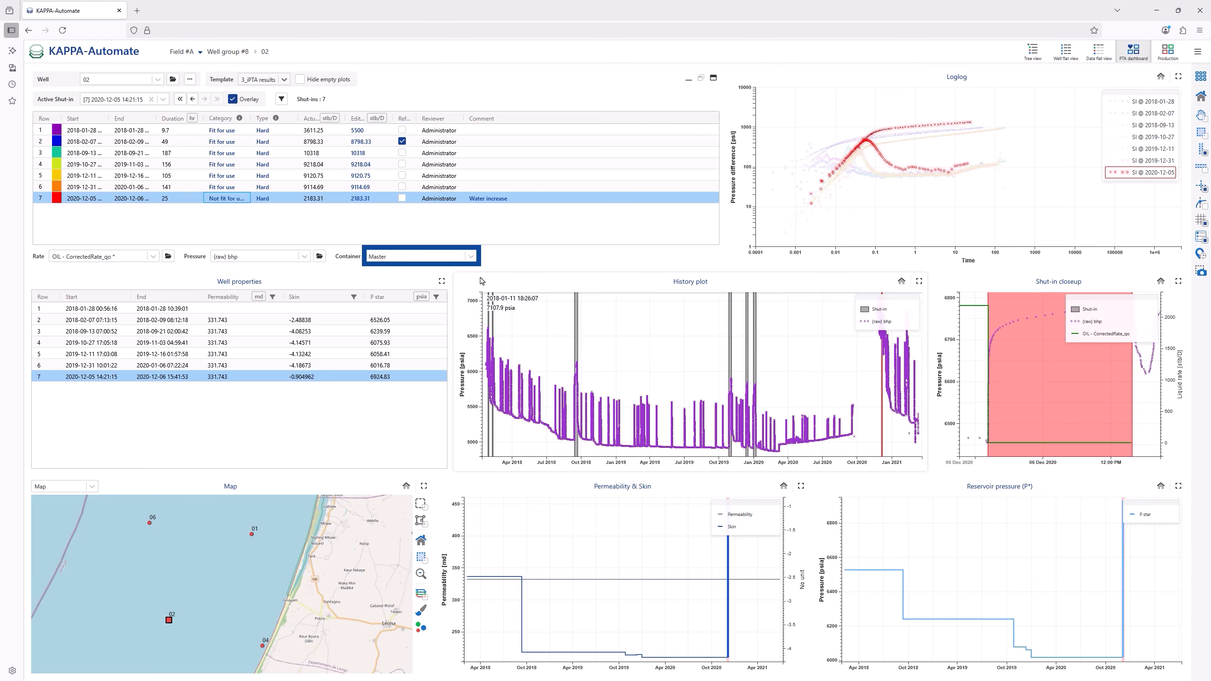
click(470, 257)
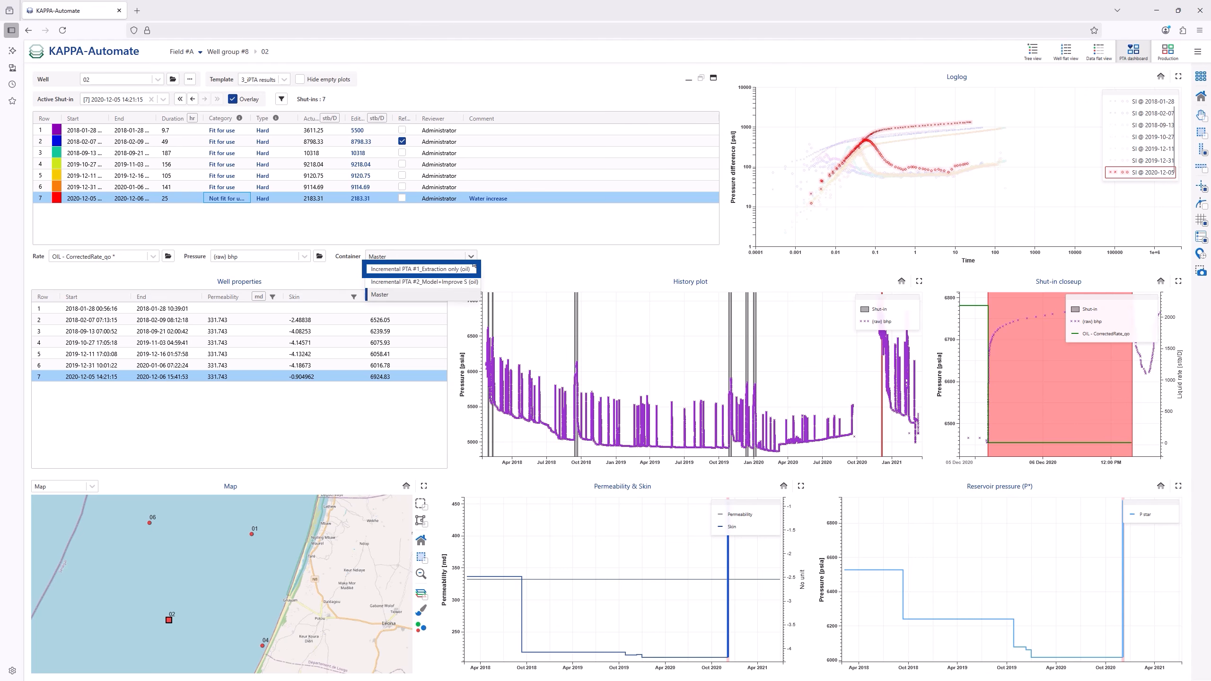
click(472, 270)
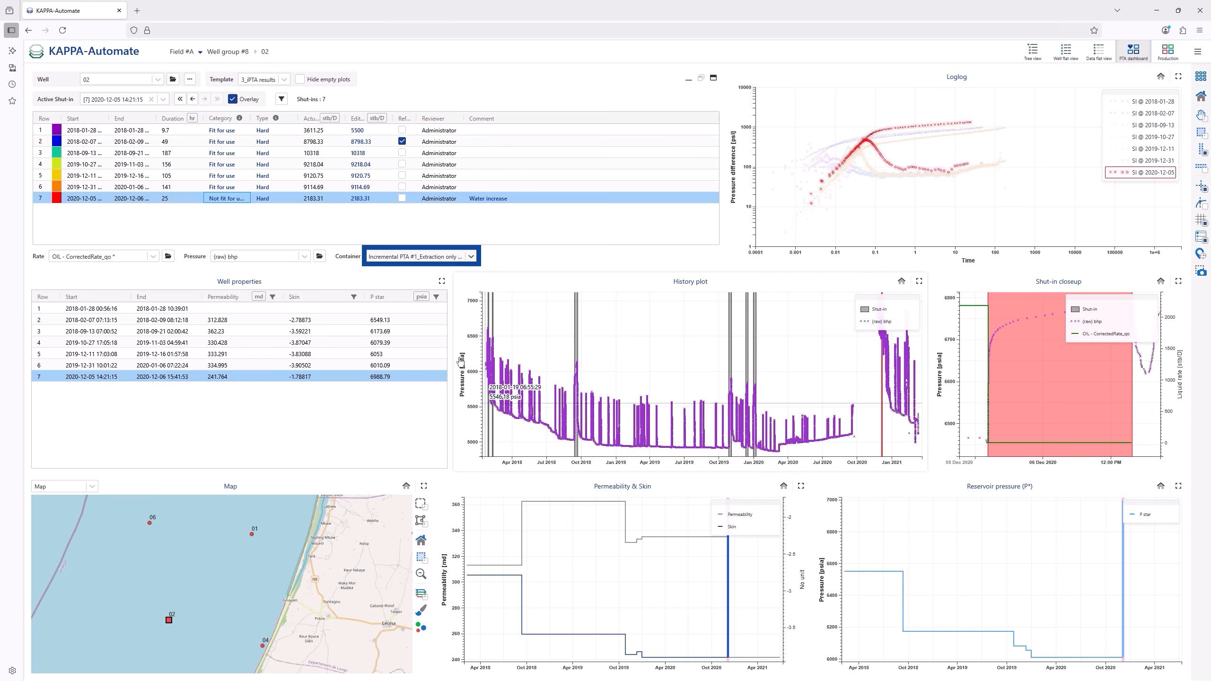
click(471, 258)
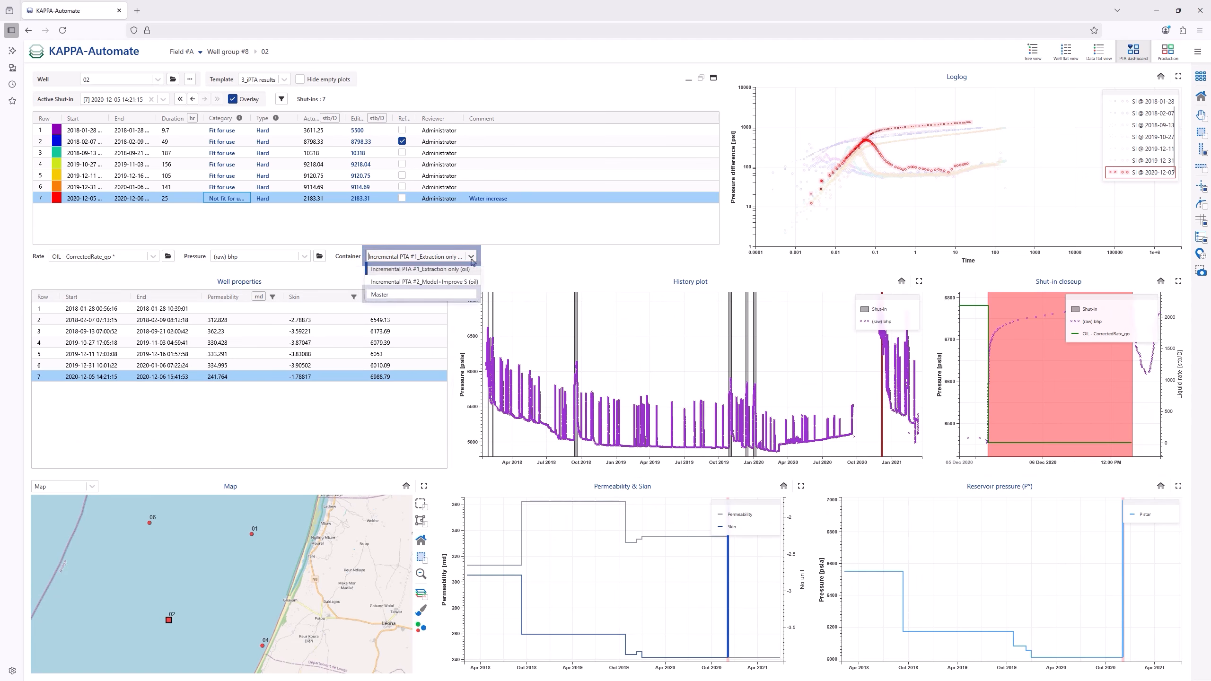
click(471, 294)
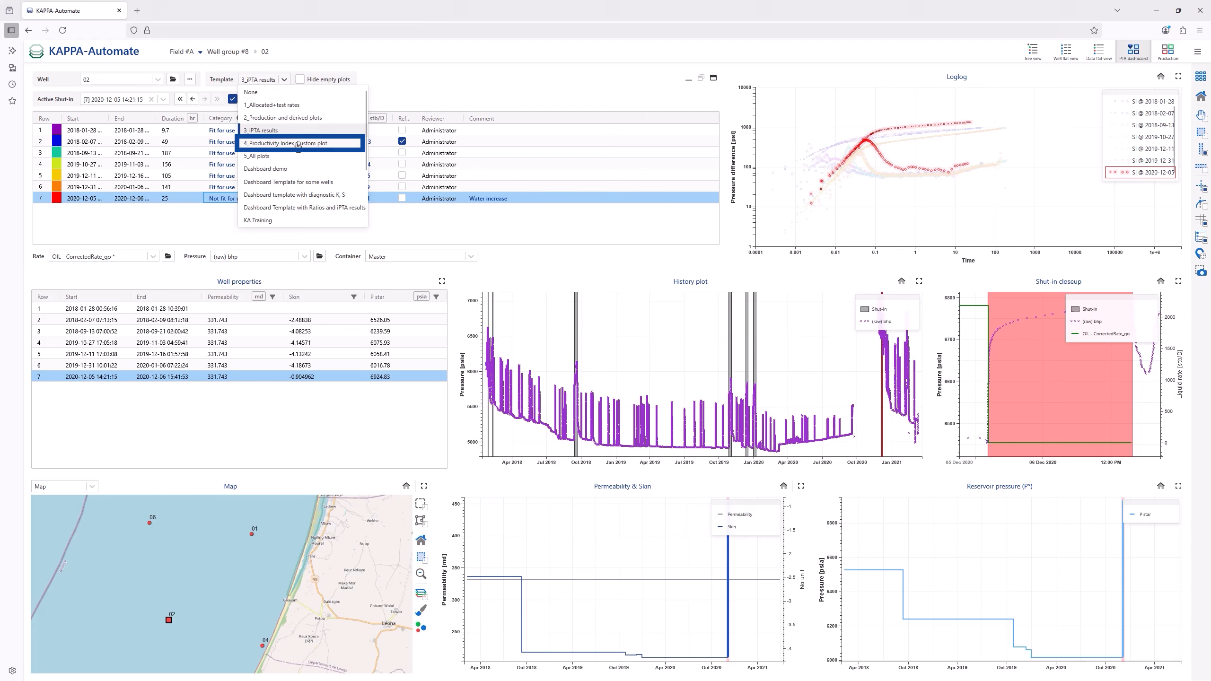
Apply the template 4_Productivity Index_Custom plot and inspect the PI trend plot enlarged, restoring the dashboard view when done
click(298, 144)
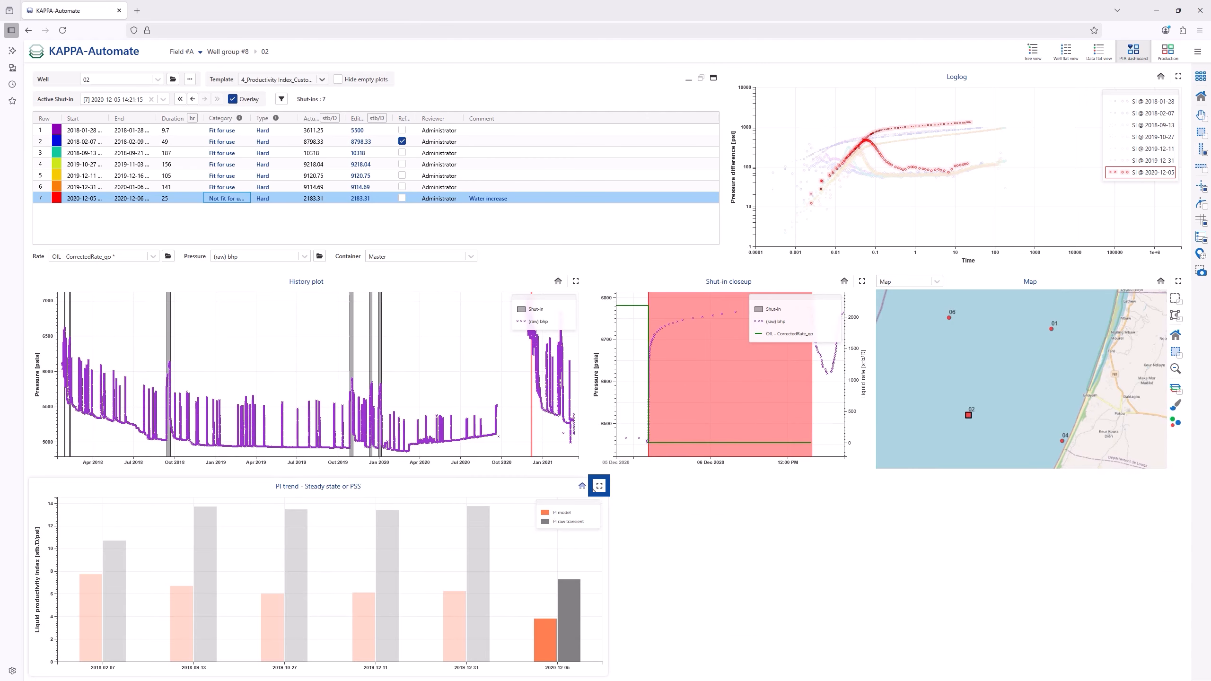
click(599, 487)
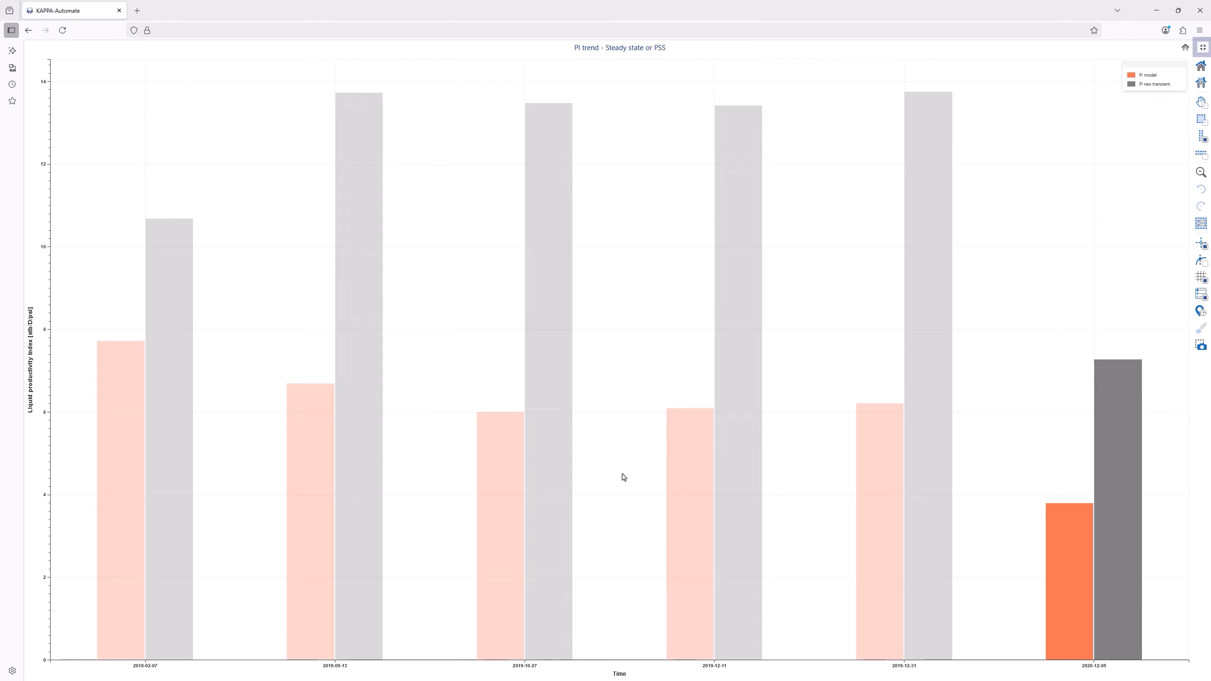
click(1203, 48)
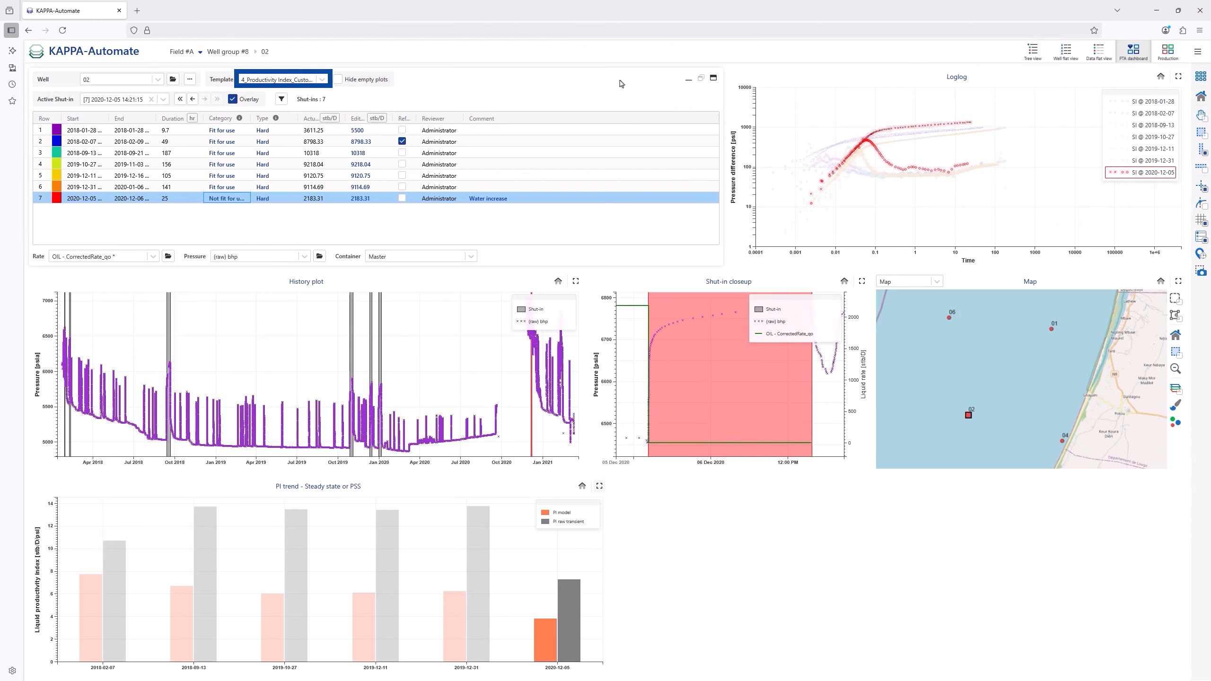
Apply the dashboard template 5_All plots and look through all of its plots
click(325, 90)
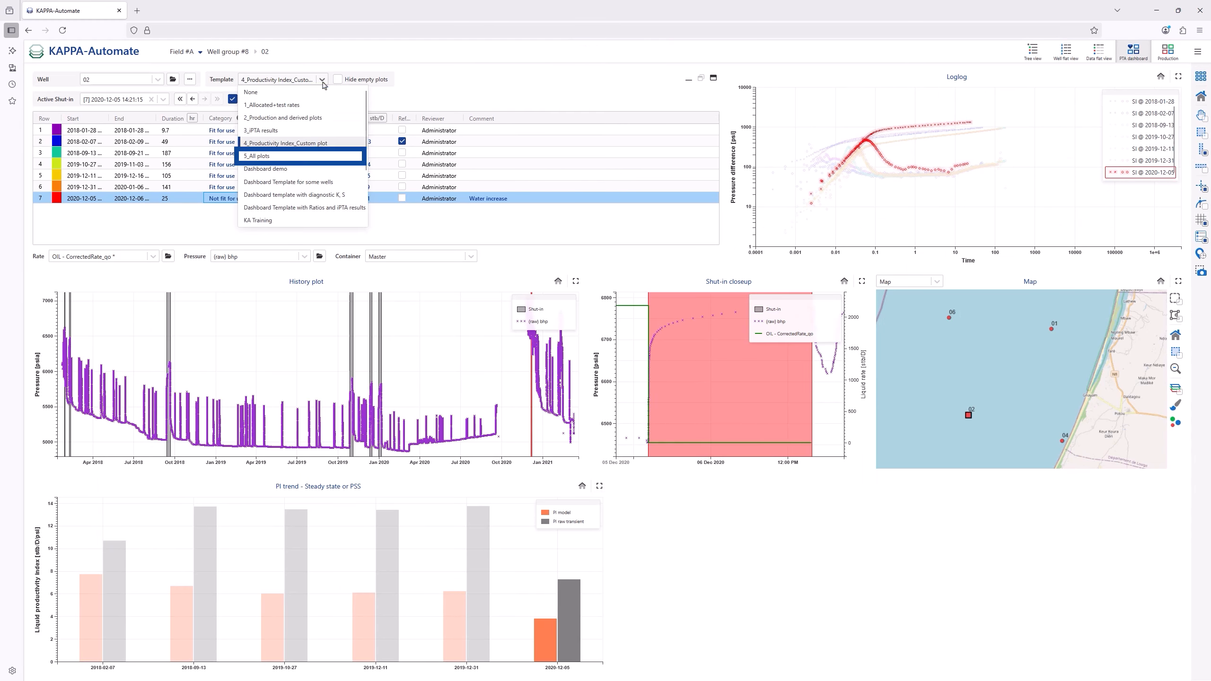
click(313, 155)
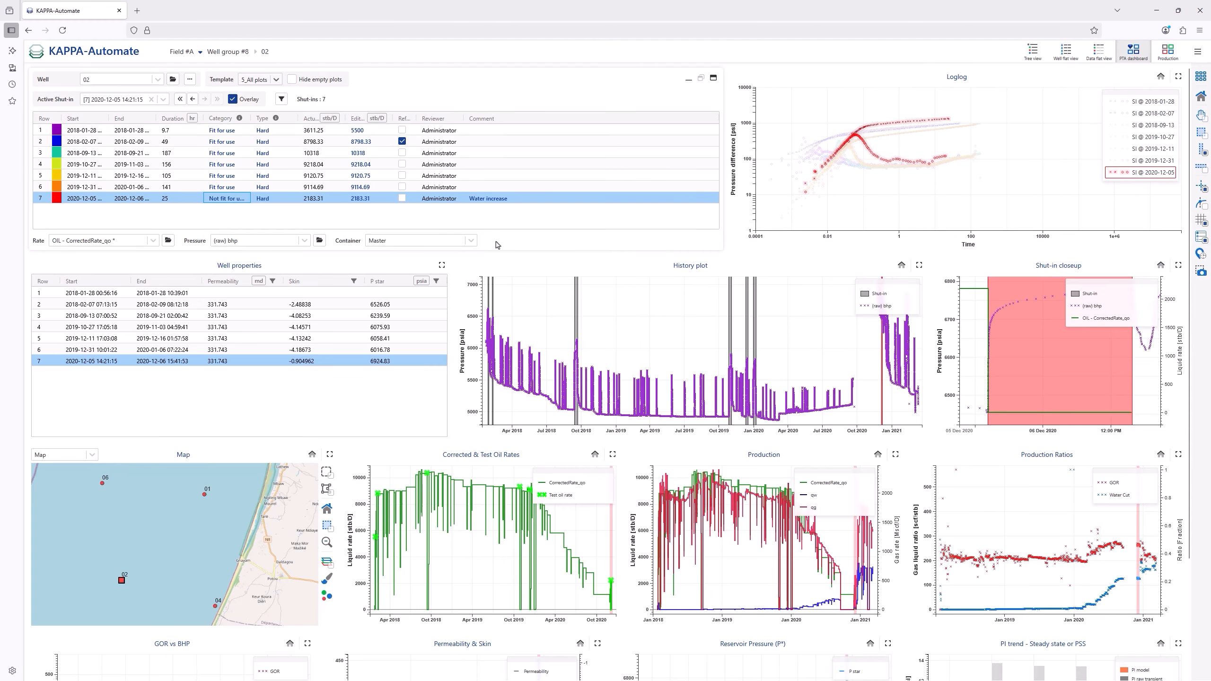
scroll(462, 305, down, 3)
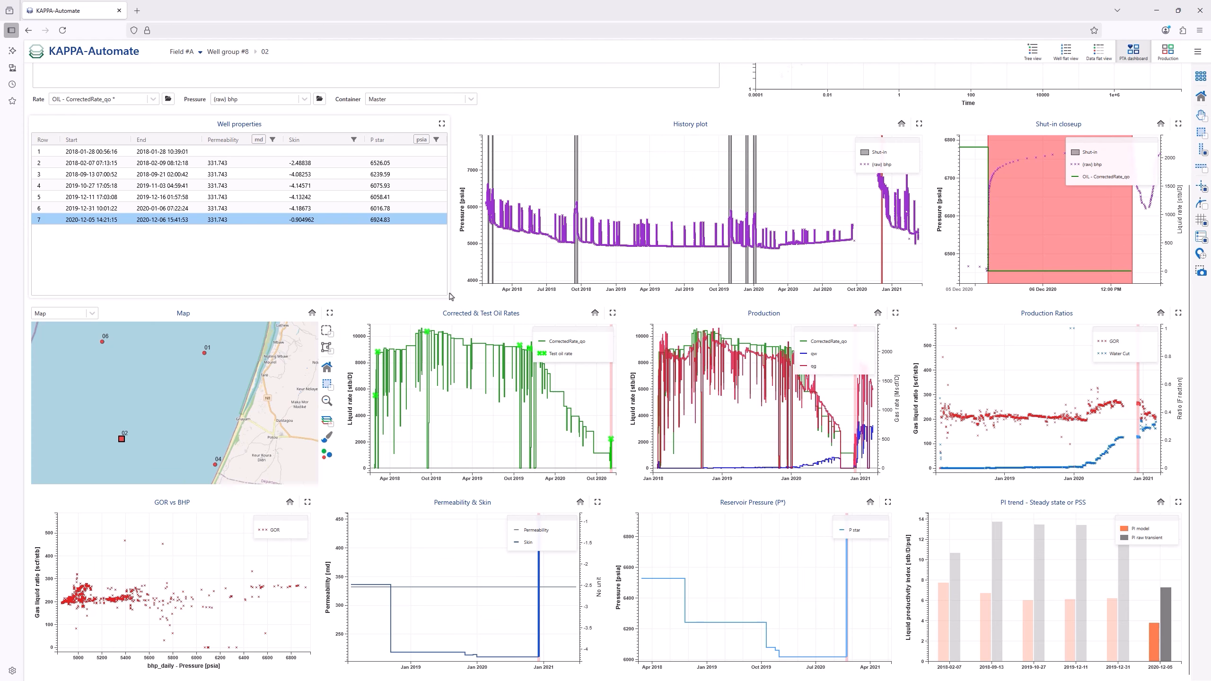
scroll(450, 297, up, 3)
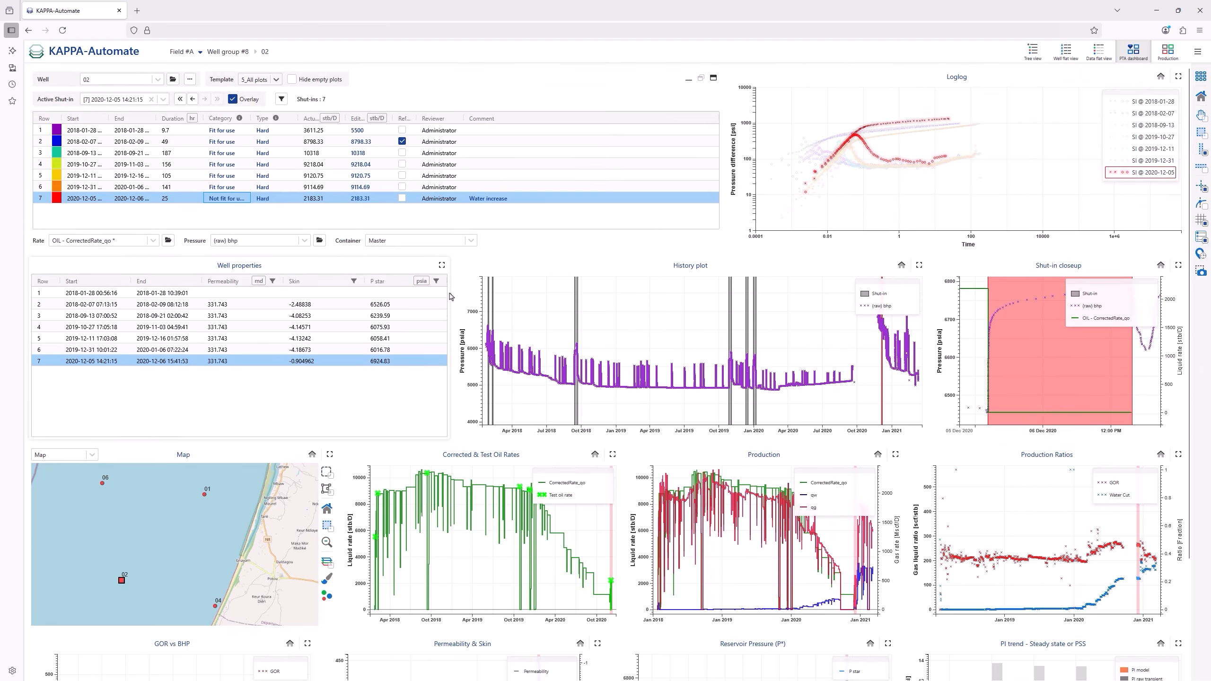